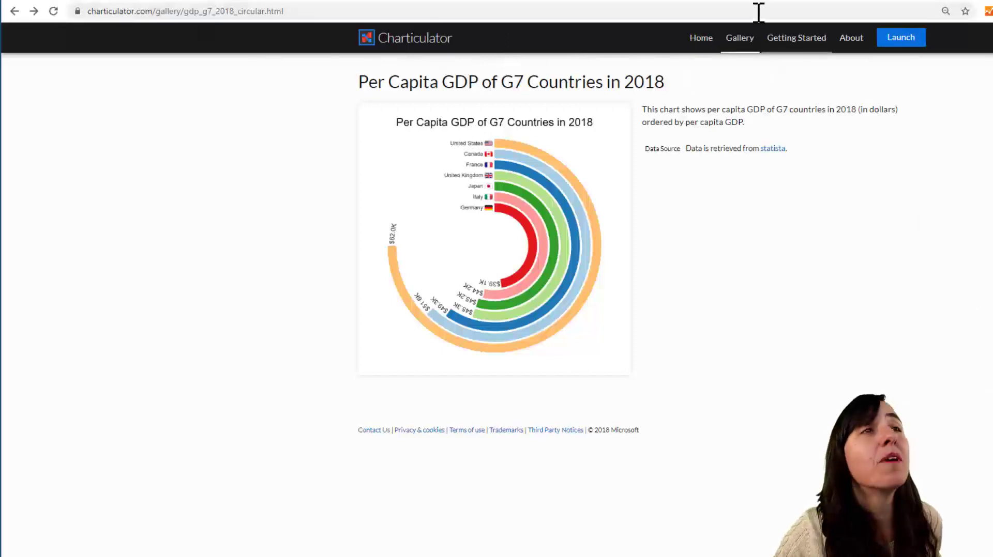
Launch the chart editor and start a new chart from the windows_version-clean - Dec 2019y data file.
click(911, 44)
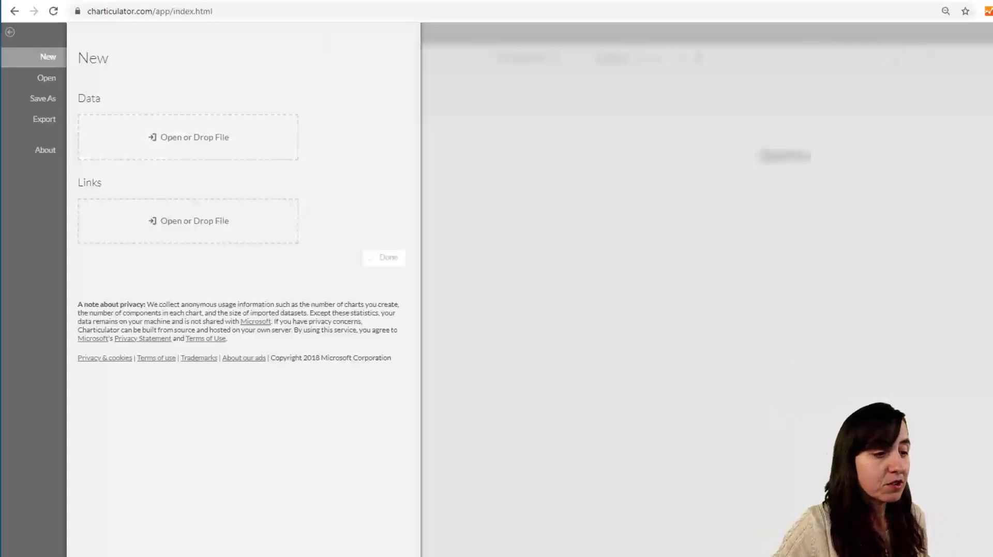
drag(0, 422, 184, 138)
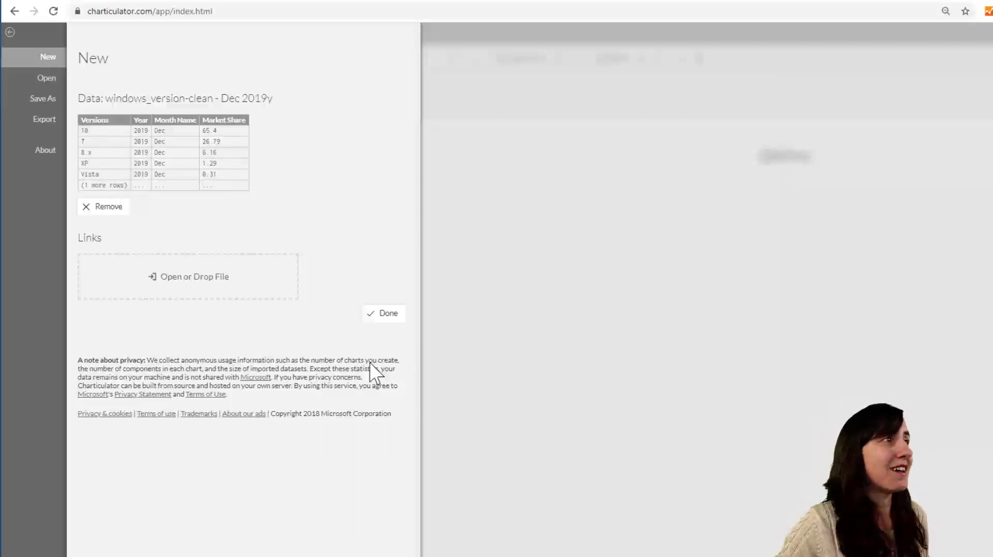
click(391, 320)
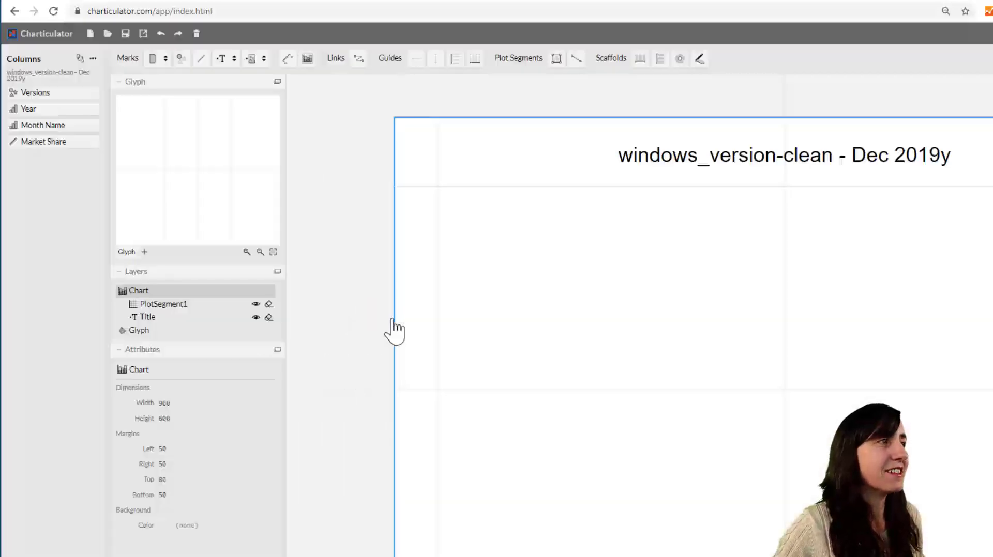
Check the circular GDP gallery example, then add a rectangle mark filling the glyph and stack the plot segment's shapes vertically.
click(230, 2)
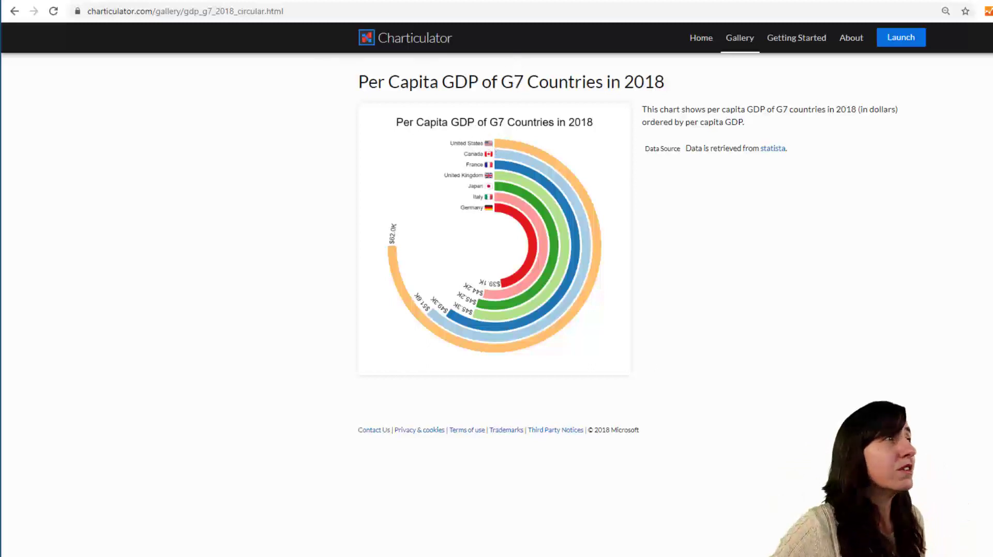
click(89, 3)
drag(157, 35, 212, 155)
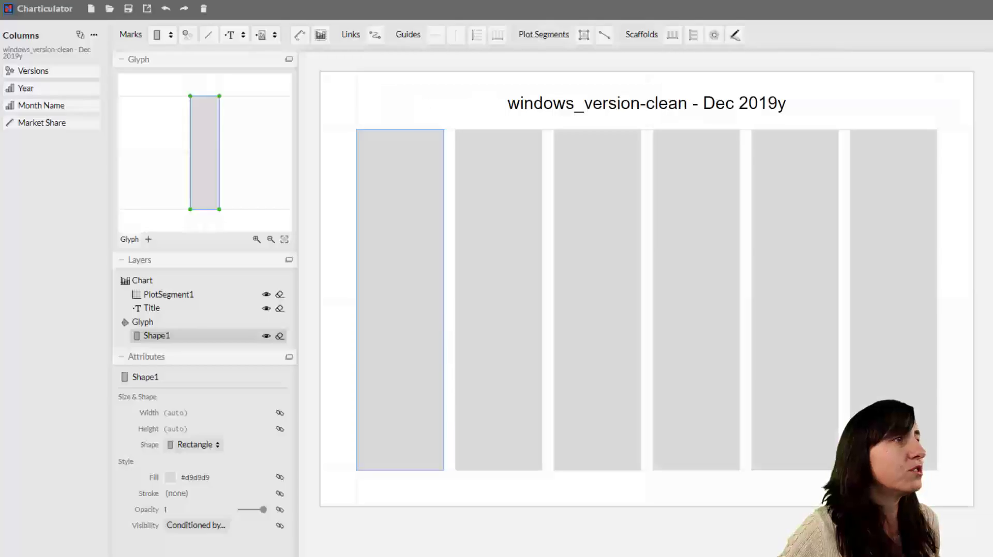
click(185, 296)
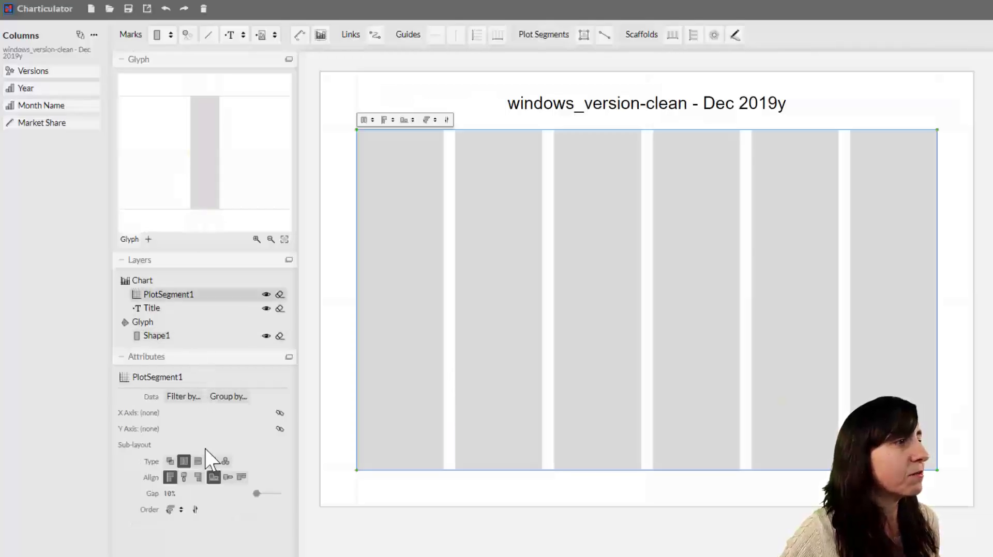
click(198, 461)
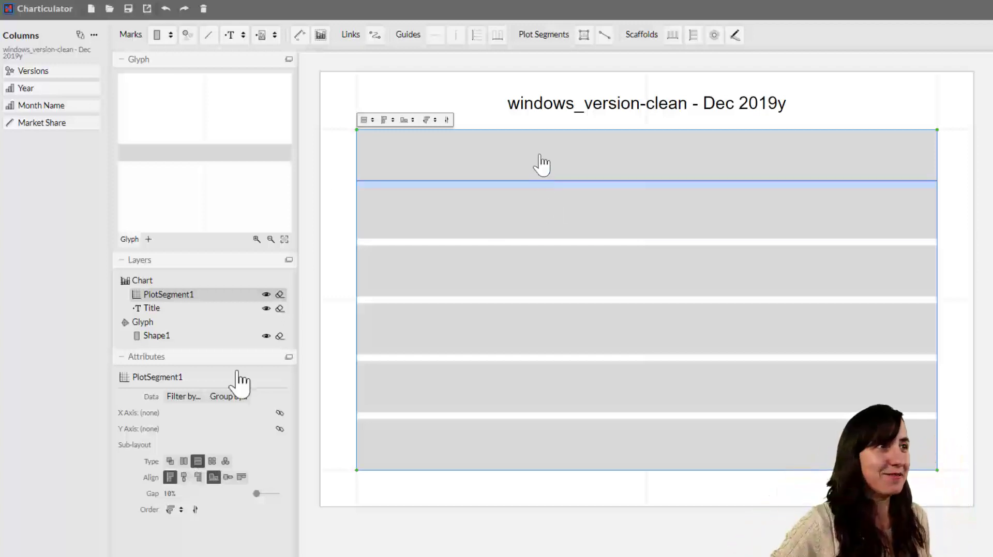
Bind Market Share to the rectangle's width and reverse the stacking order of the bars.
click(226, 155)
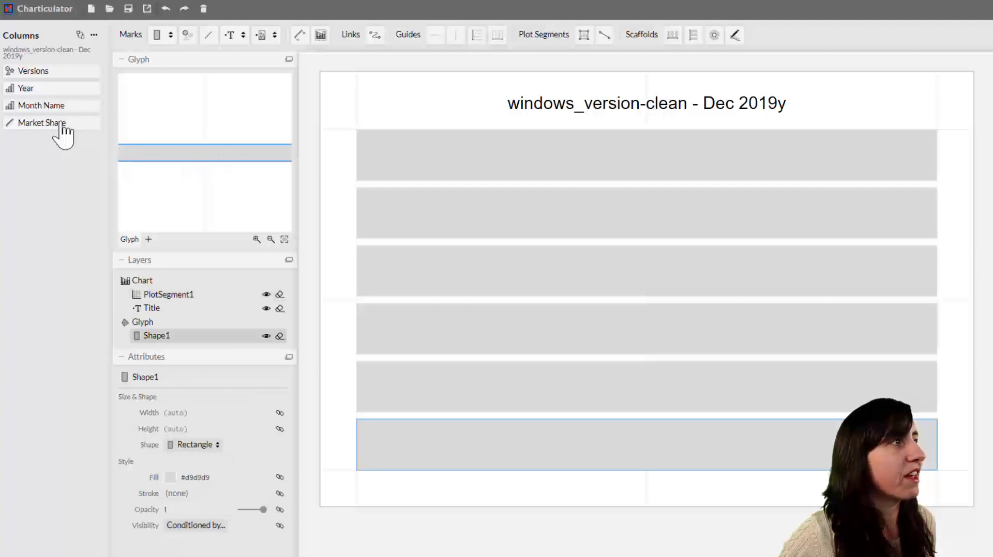
drag(57, 124, 204, 173)
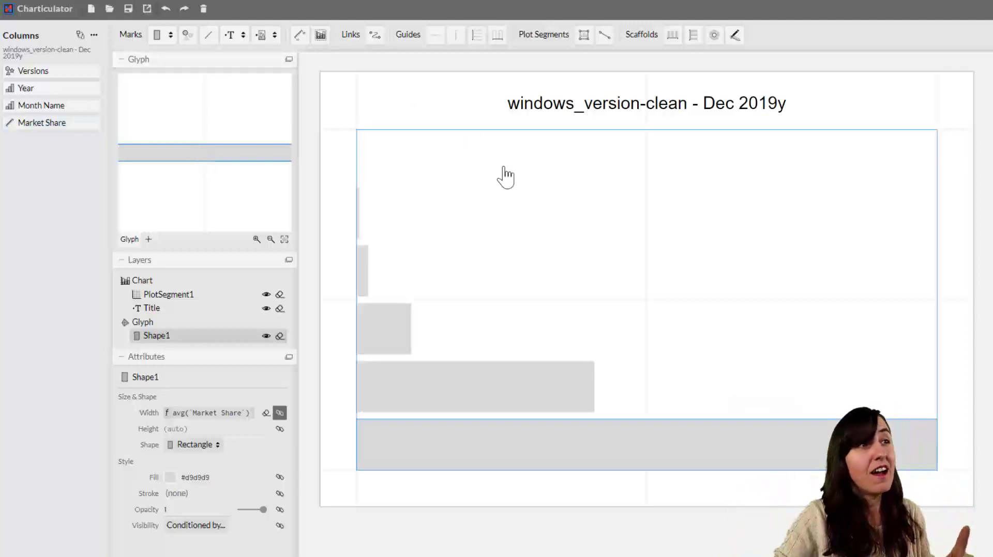
click(452, 132)
click(446, 123)
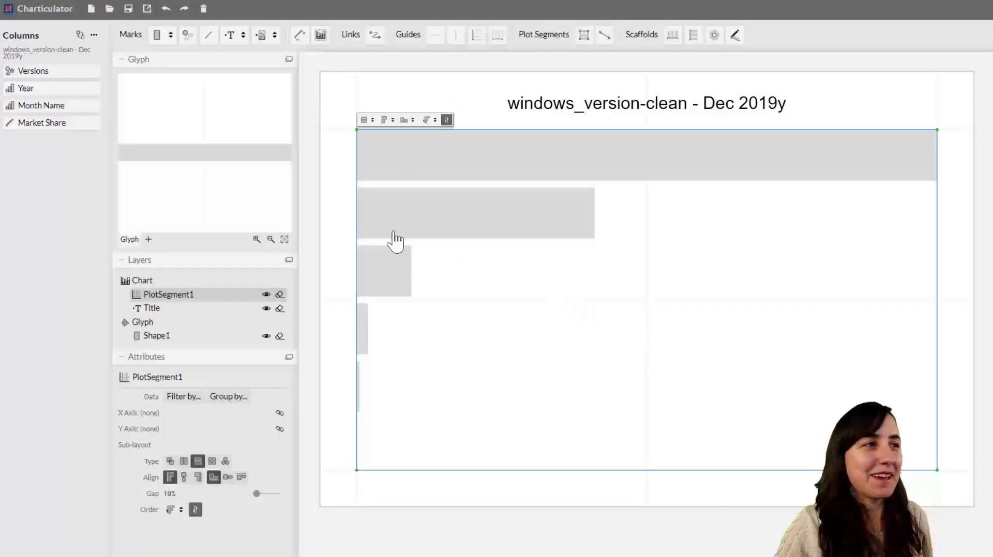
Colour the rectangle's fill by Versions and add a legend for those colours.
click(151, 336)
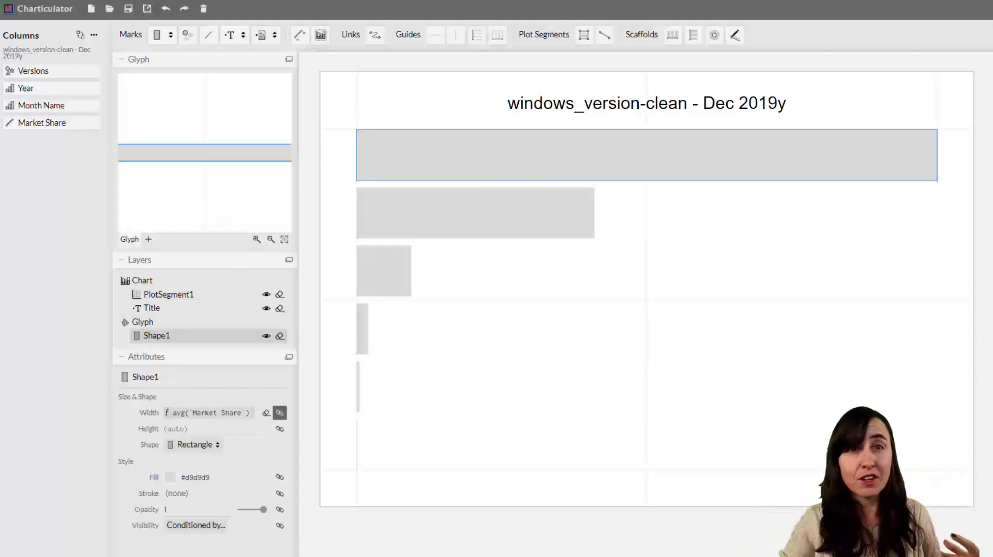
drag(57, 72, 220, 476)
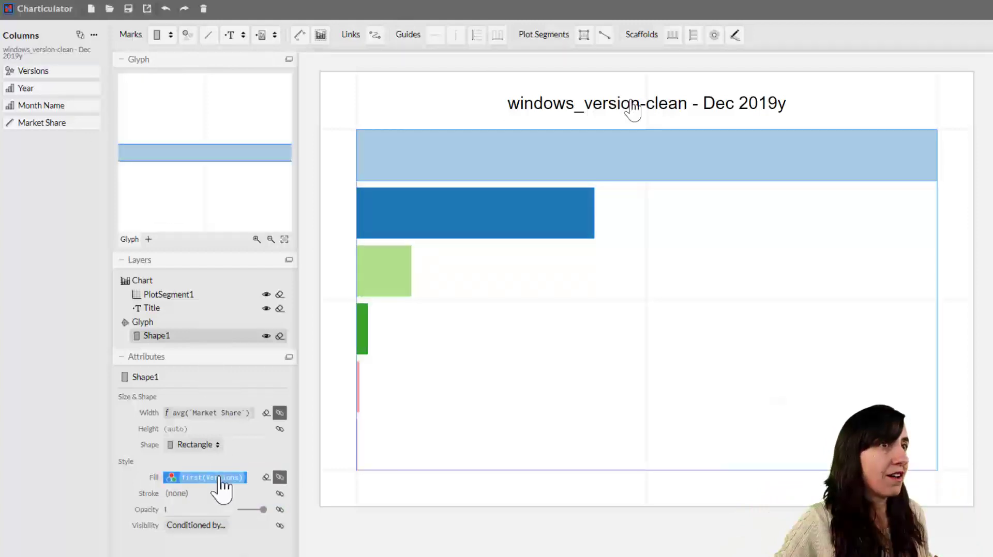
click(280, 478)
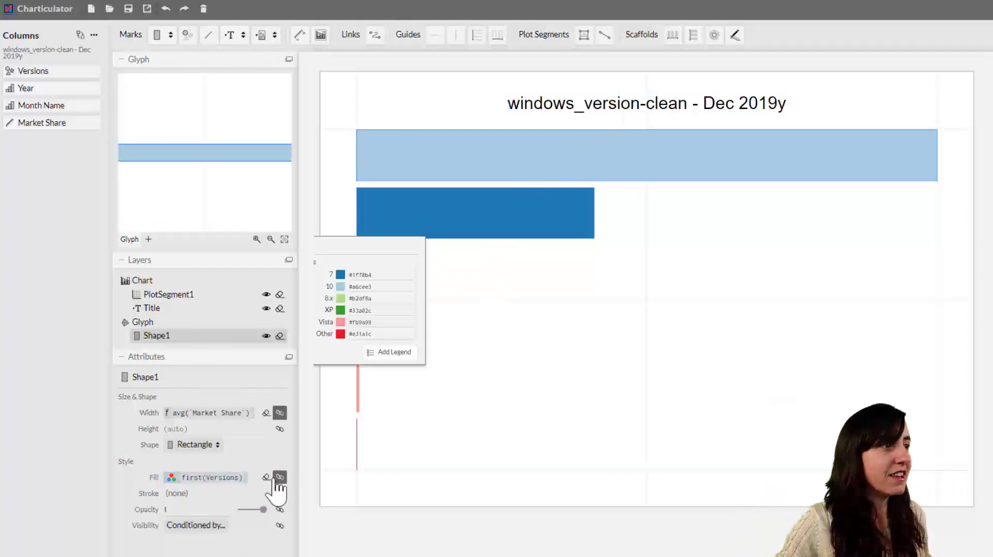
click(394, 352)
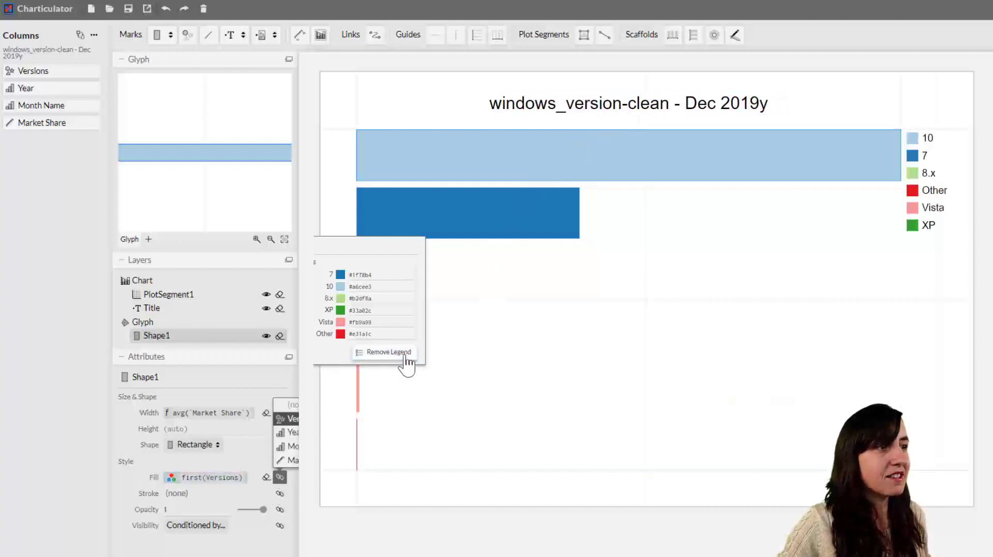
click(708, 154)
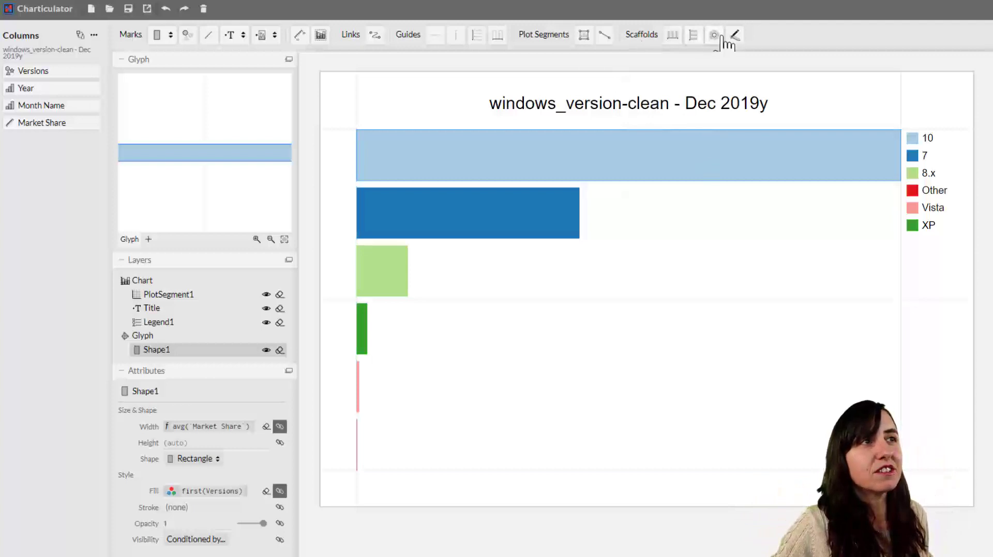
Apply the polar scaffold to the plot segment and limit its angle range to 0–270 degrees.
drag(714, 34, 653, 169)
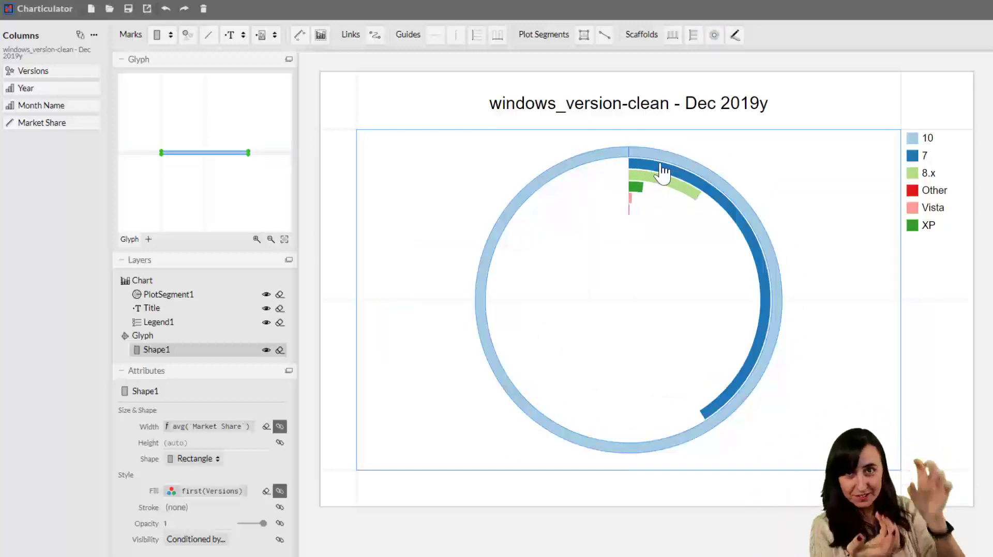
click(611, 160)
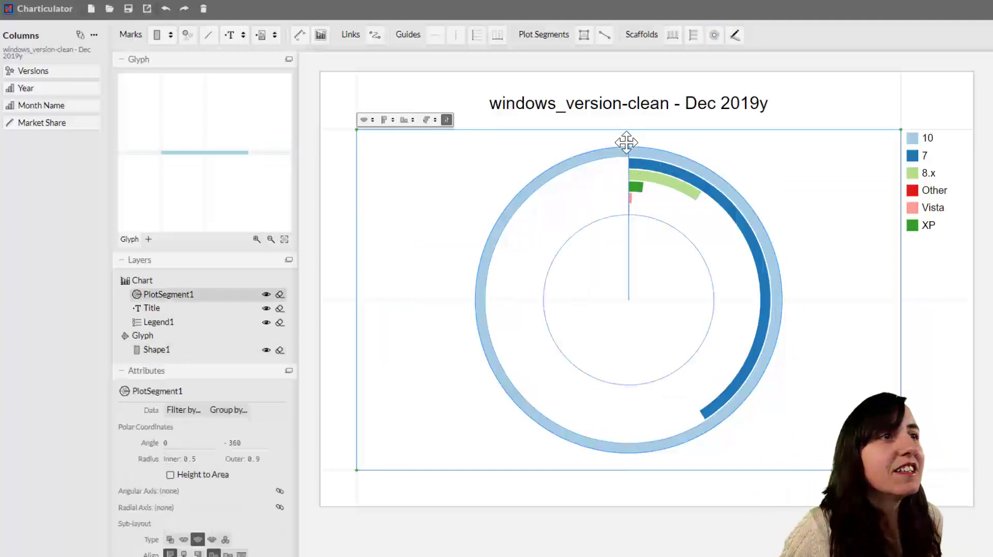
drag(626, 142, 502, 304)
drag(699, 156, 664, 155)
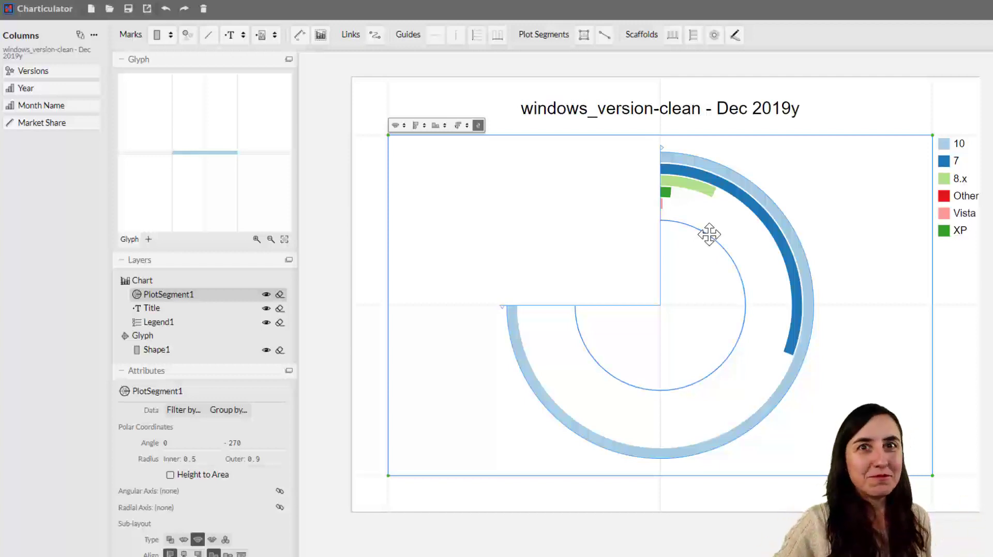
Reduce the polar plot segment's inner radius to about 0.08 to thicken the rings.
drag(711, 239, 689, 297)
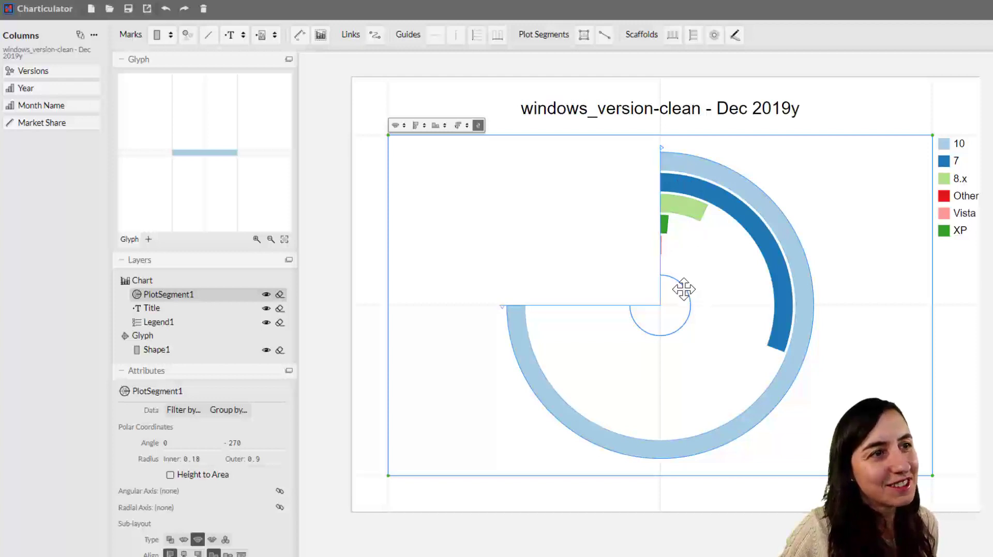
drag(684, 289, 672, 292)
scroll(661, 277, up, 1)
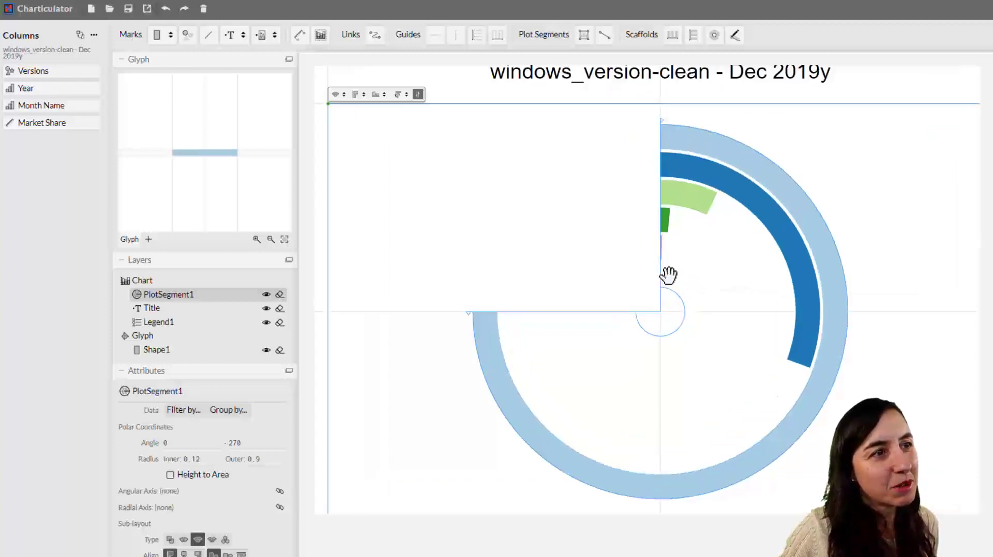
scroll(668, 276, up, 3)
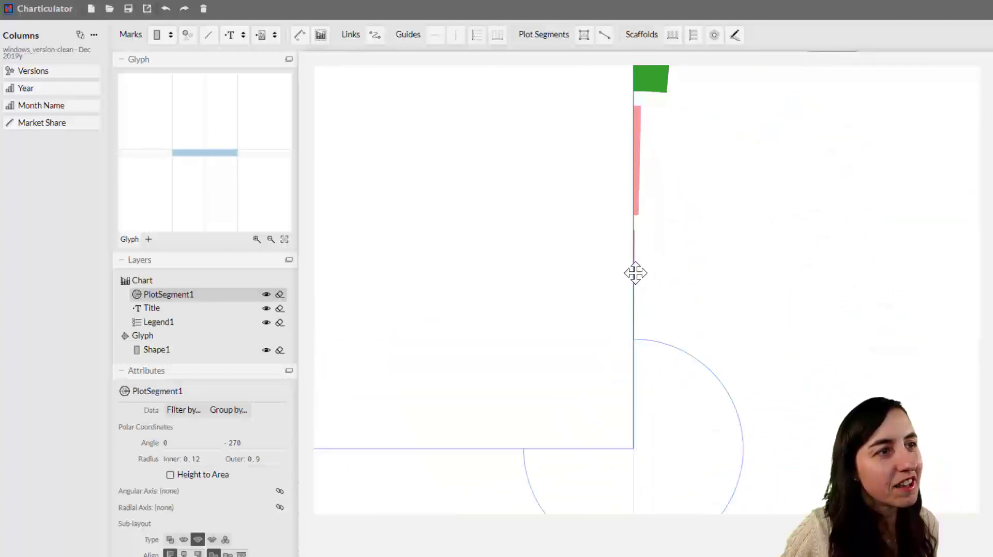
scroll(678, 281, down, 4)
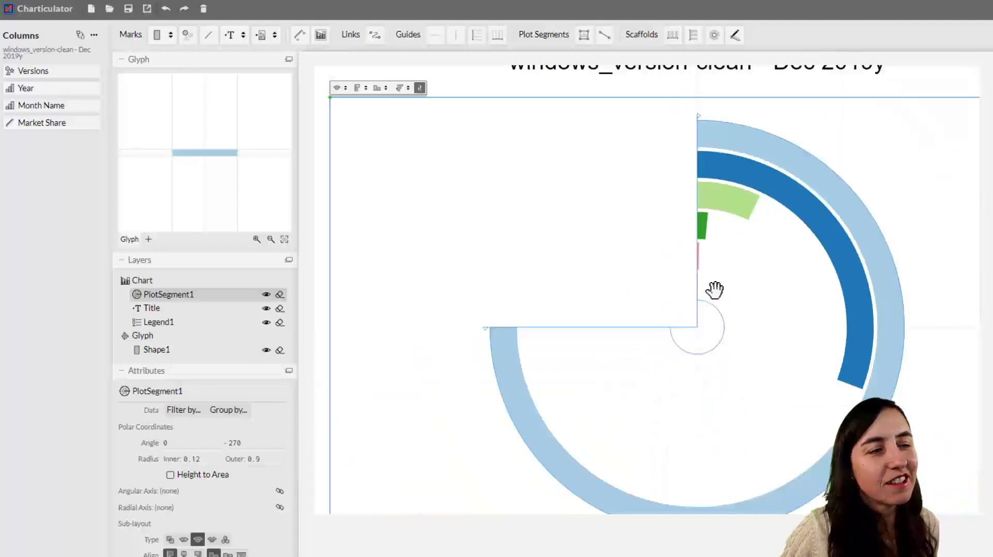
drag(714, 306, 709, 312)
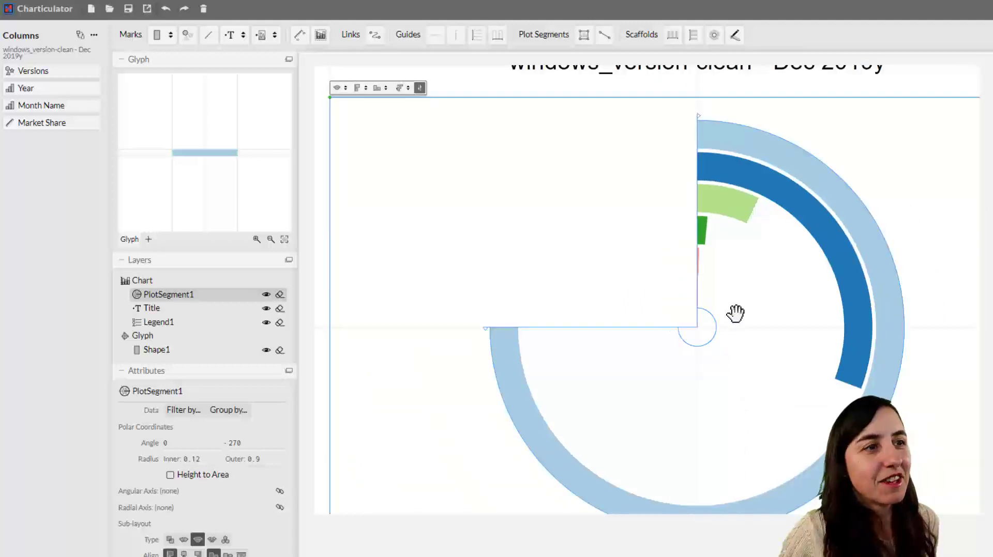
scroll(749, 308, down, 4)
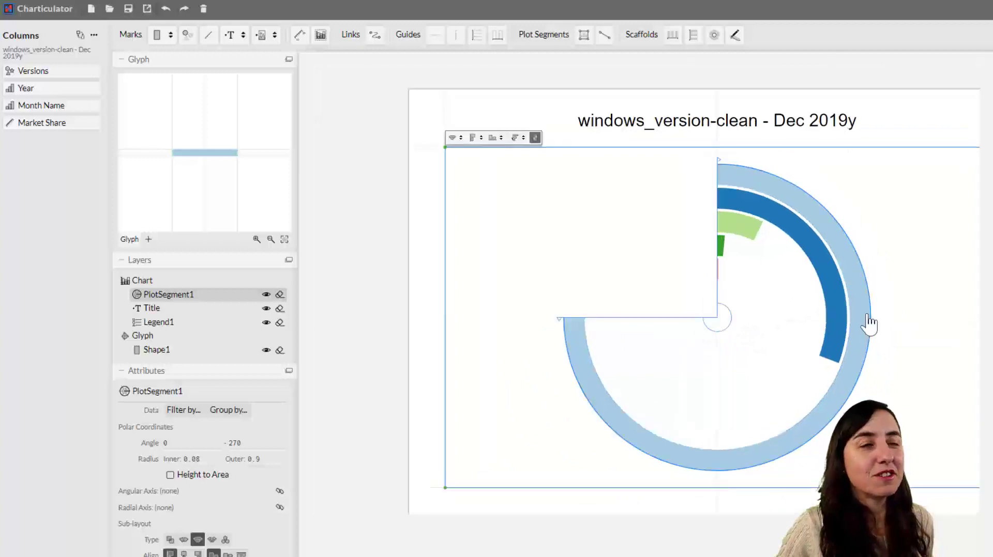
drag(919, 100, 833, 93)
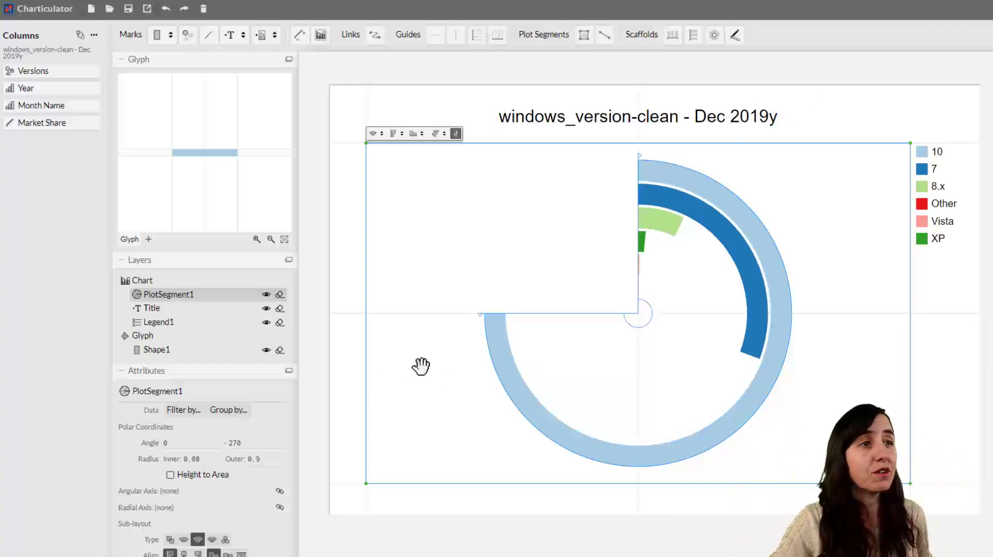
Add a text mark to the glyph beside the bar and move its anchor to the bar's right end.
click(205, 153)
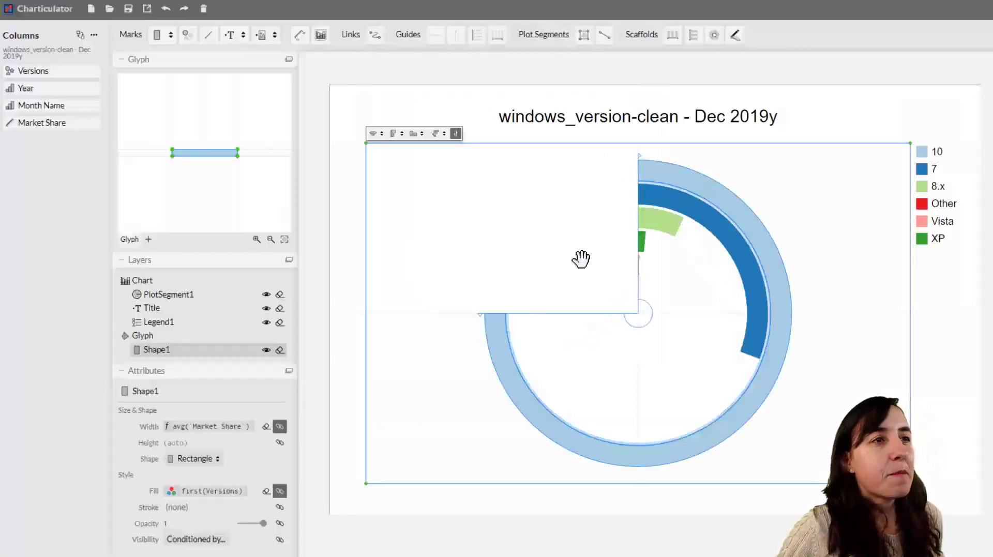
click(462, 312)
click(187, 154)
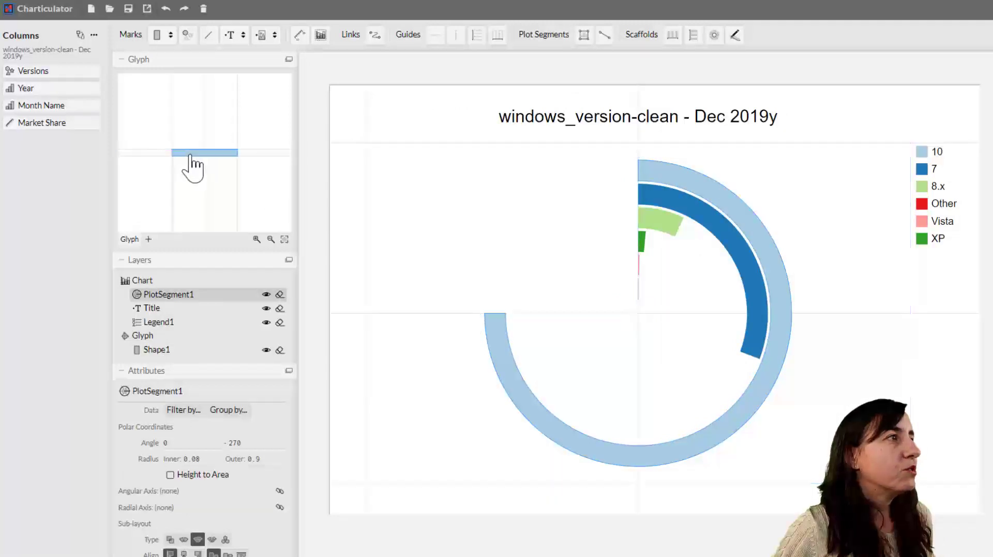
drag(244, 104, 280, 150)
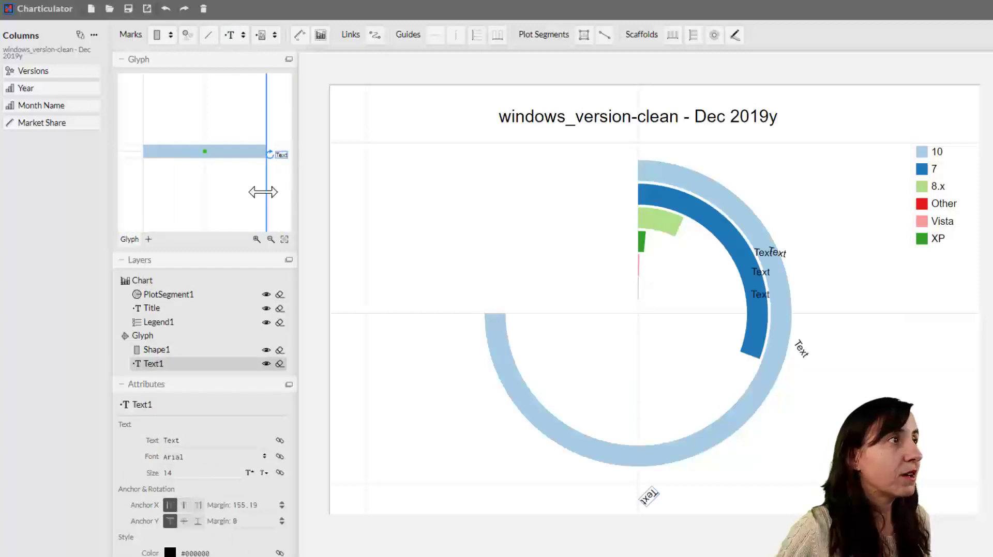
mouse_move(219, 162)
mouse_down()
mouse_move(177, 168)
mouse_move(219, 151)
mouse_move(231, 170)
mouse_move(224, 155)
mouse_up()
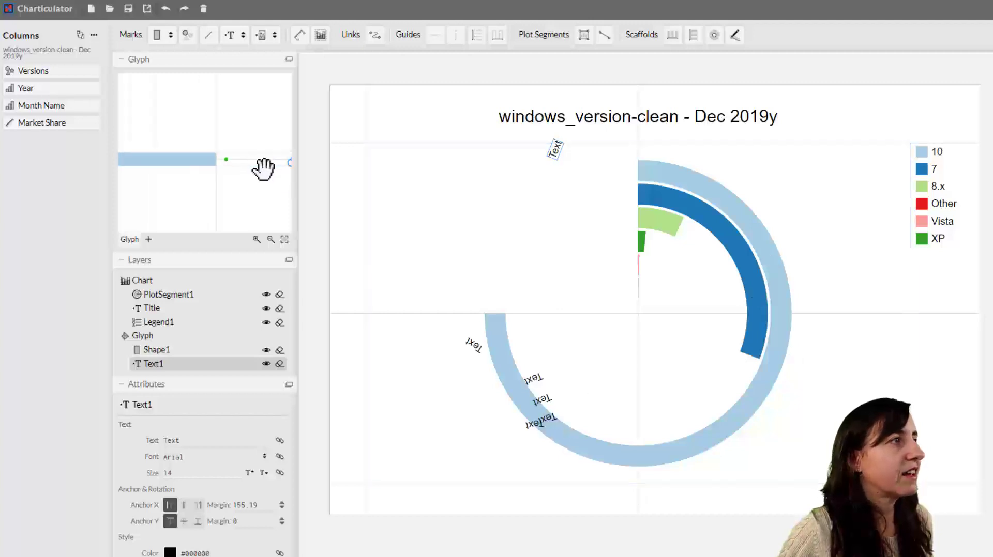
Place the glyph's text mark just past the bar's right end, vertically centred and anchored there with a margin of about 12.7.
scroll(264, 167, down, 2)
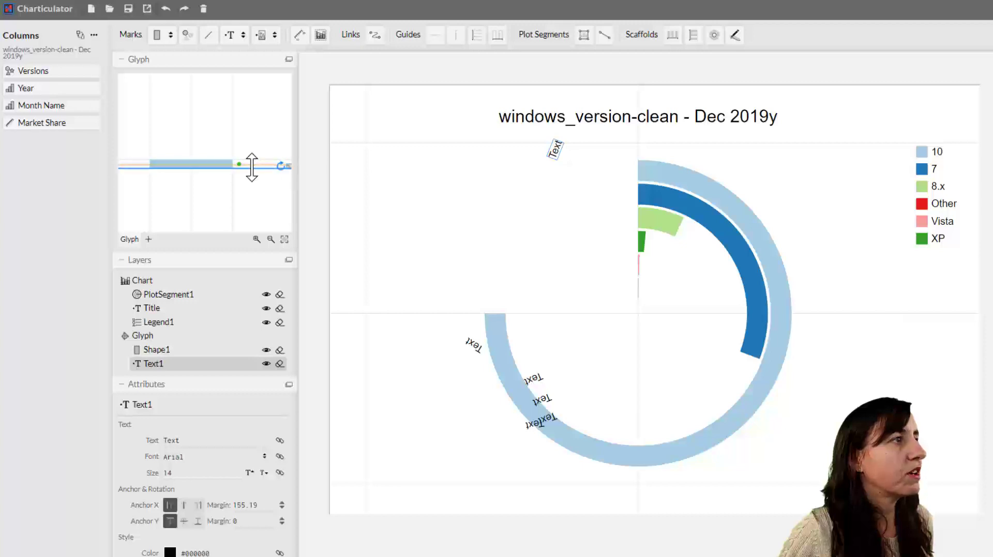
drag(266, 181, 221, 195)
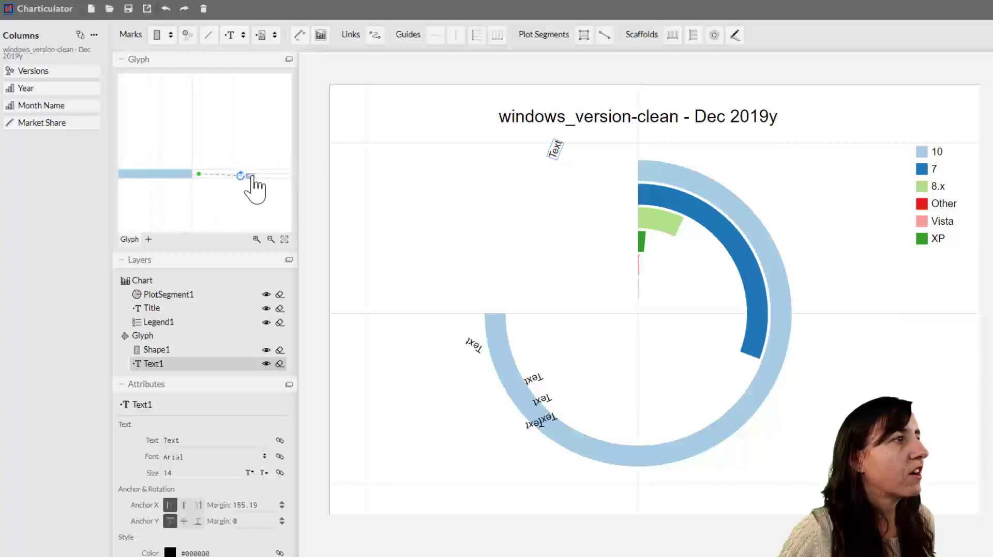
click(218, 171)
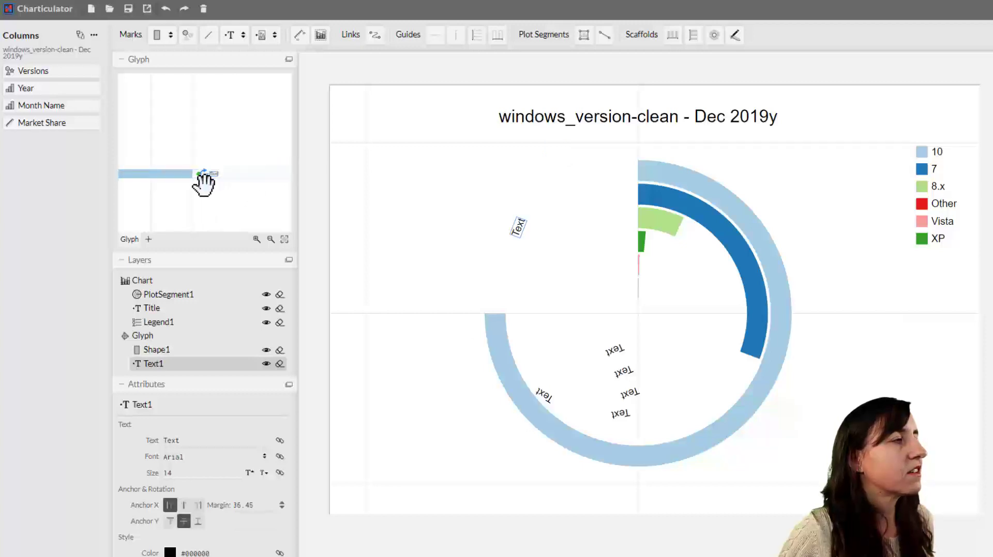
drag(194, 189, 230, 166)
double_click(237, 164)
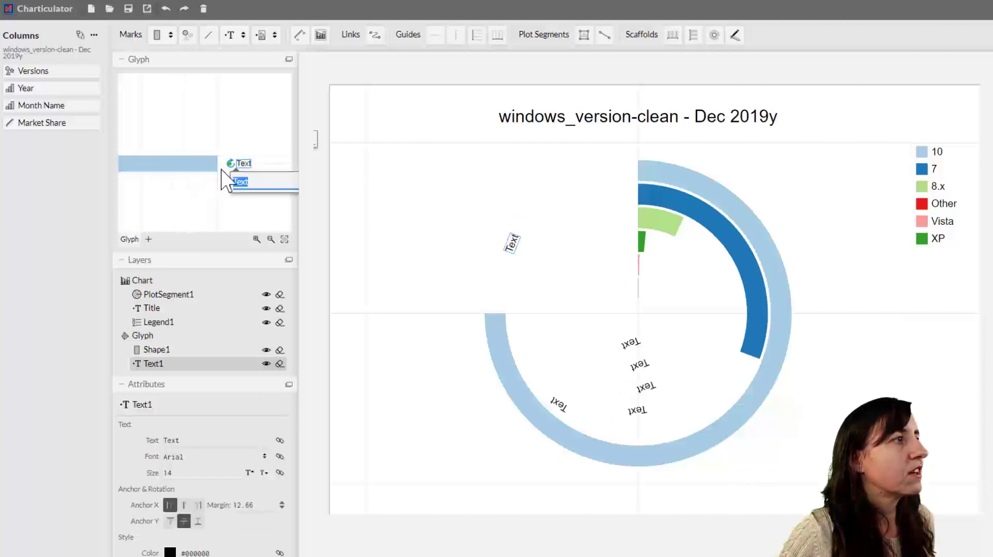
scroll(235, 173, up, 3)
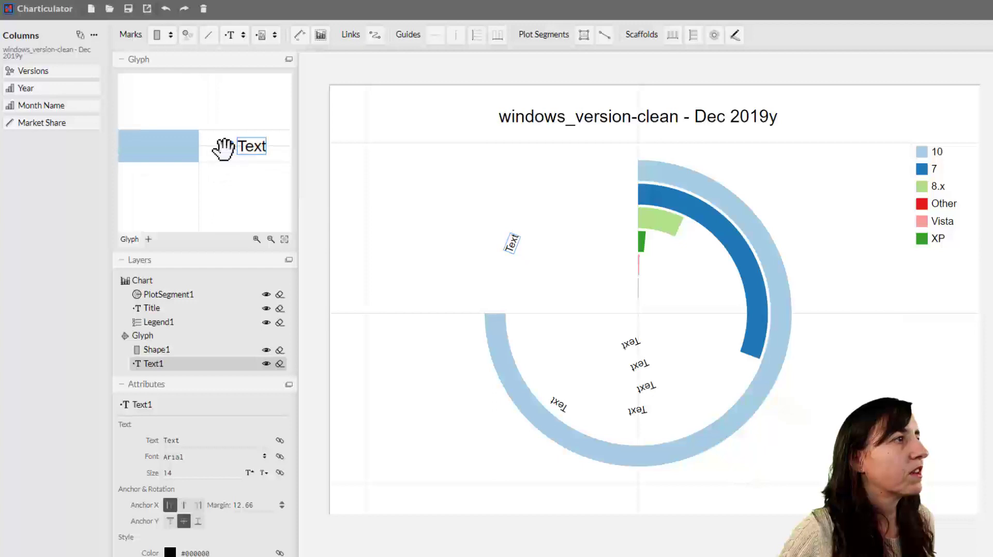
drag(223, 150, 228, 158)
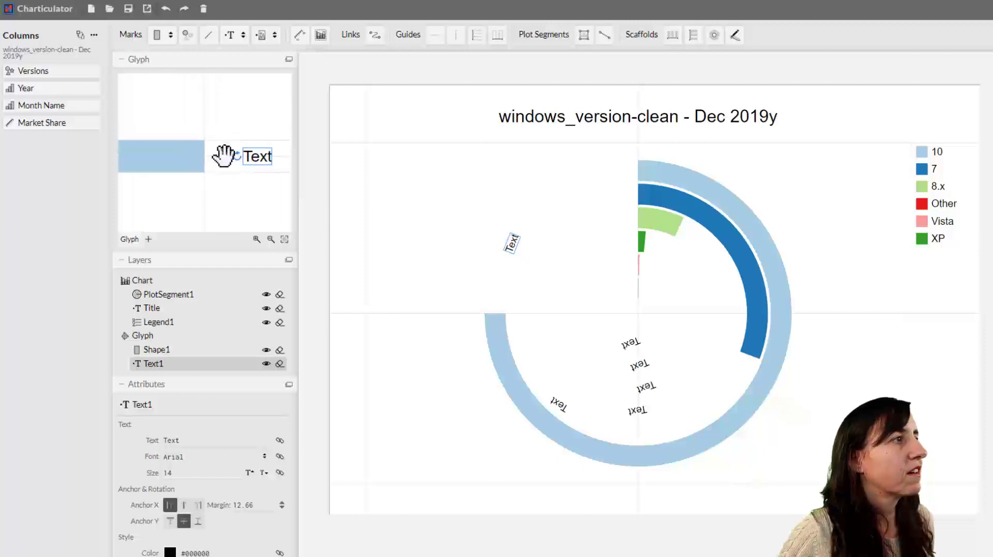
click(205, 158)
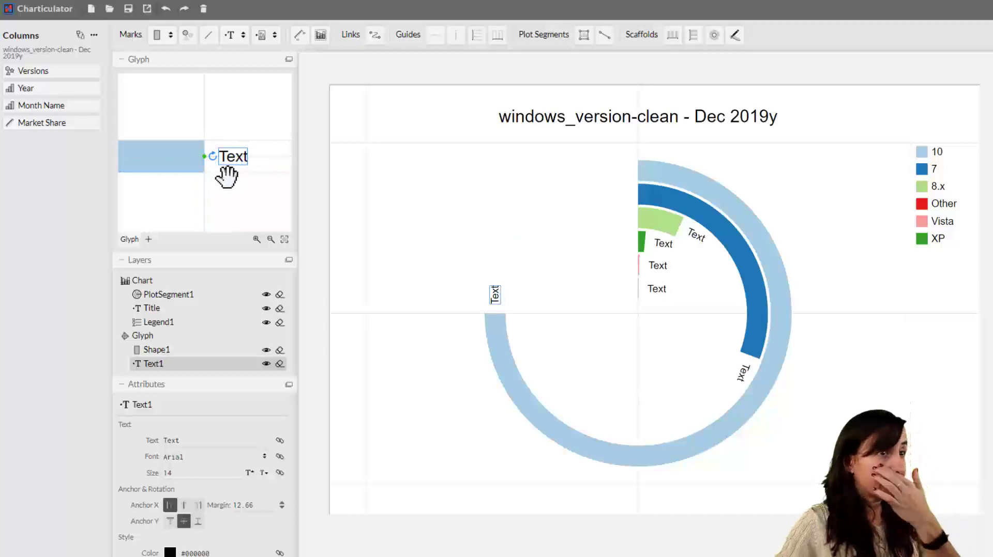
Bind the bar-end text mark to average Market Share with one decimal and append a % sign.
drag(52, 122, 217, 443)
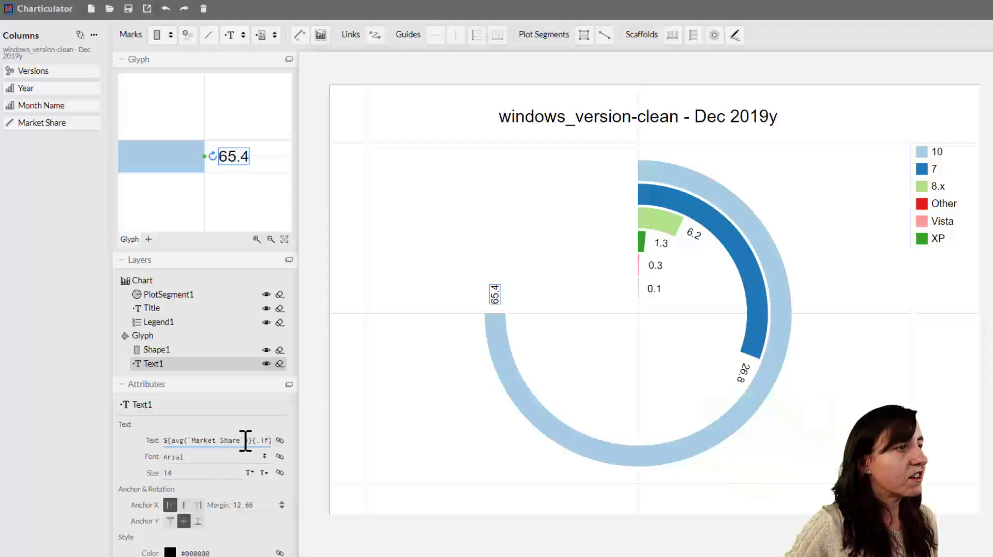
click(266, 441)
click(265, 441)
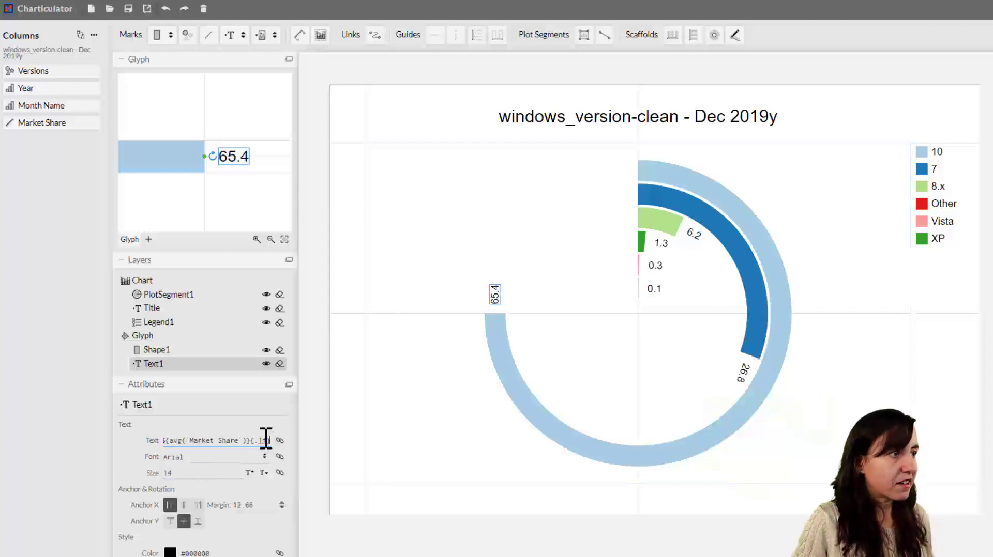
text(%)
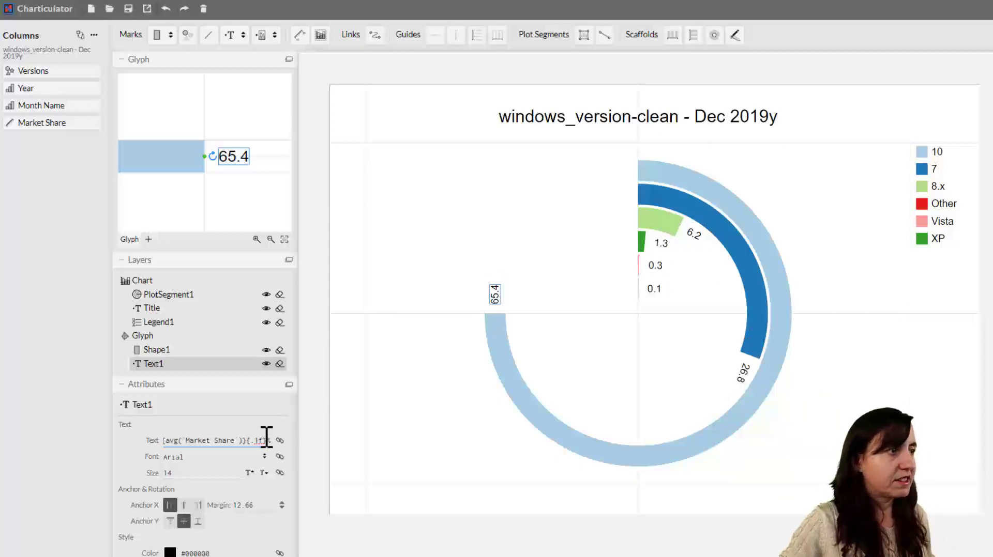
click(310, 466)
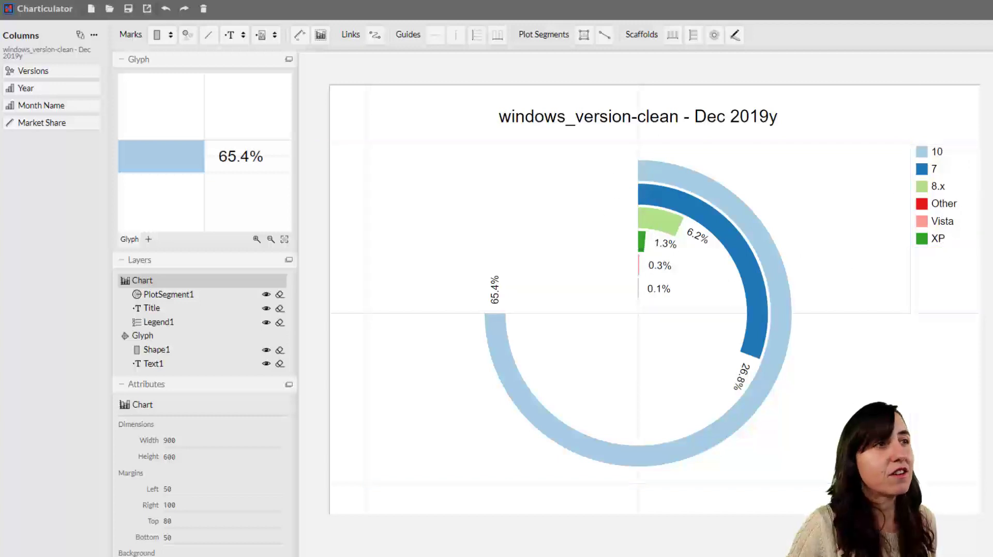
Add a second text mark to the glyph, anchored to the bar's left end, vertically centred with a margin of about 38.4.
scroll(176, 207, down, 2)
click(171, 193)
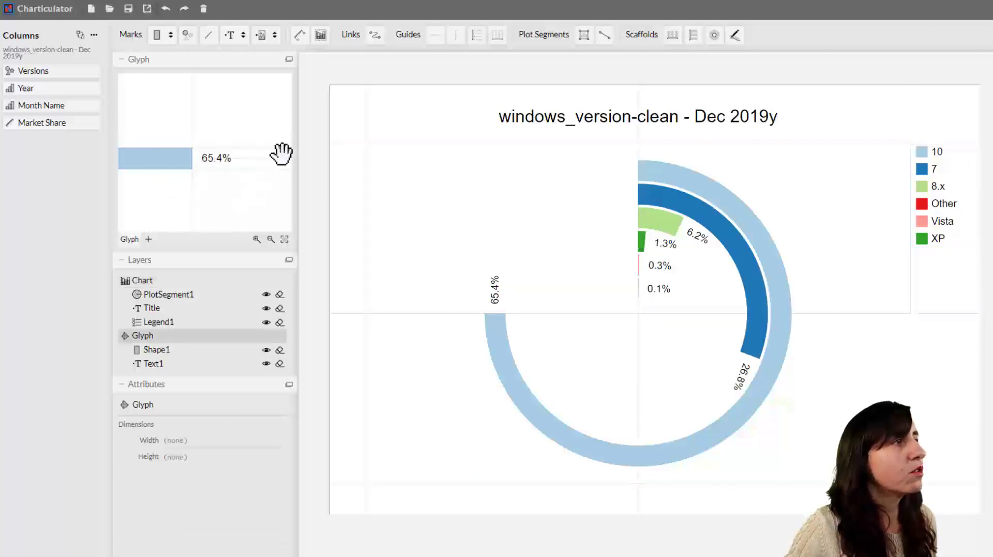
mouse_move(211, 180)
mouse_down()
mouse_move(188, 200)
mouse_move(246, 207)
mouse_move(220, 191)
mouse_up()
drag(236, 153, 230, 84)
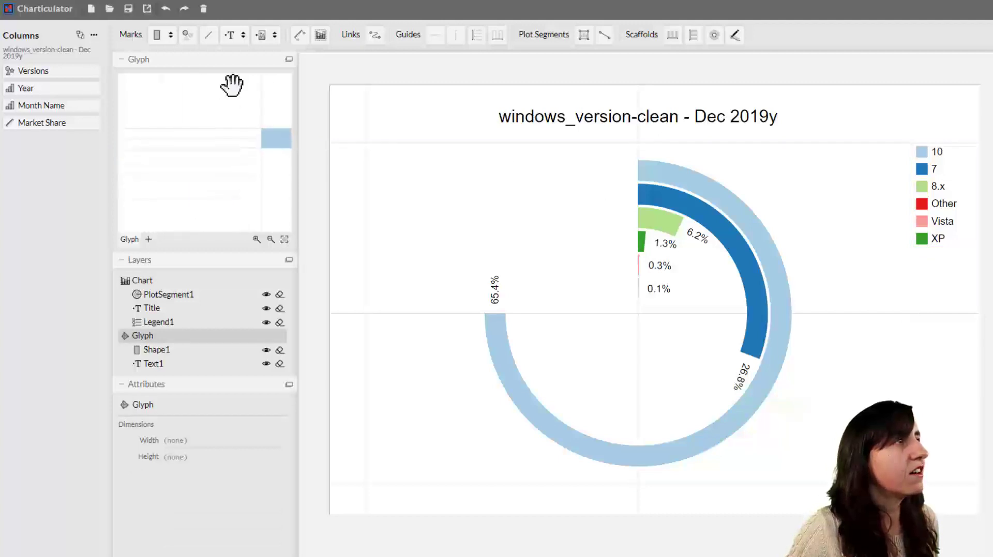
click(231, 35)
click(242, 137)
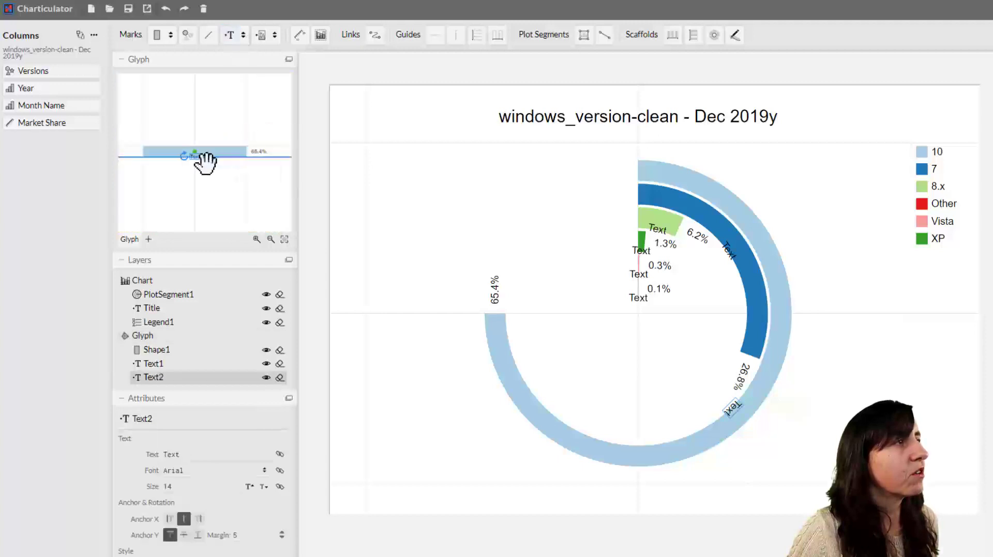
mouse_move(183, 176)
mouse_down()
mouse_move(250, 177)
mouse_move(215, 155)
mouse_move(215, 169)
mouse_move(244, 161)
mouse_move(178, 174)
mouse_up()
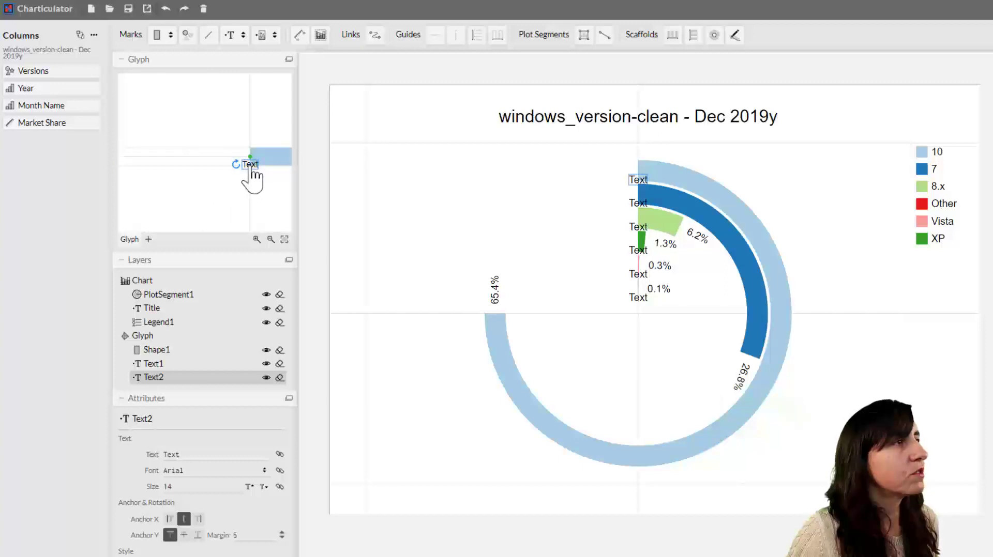
drag(250, 164, 216, 157)
Bind the second text mark's content to the Versions column.
double_click(218, 157)
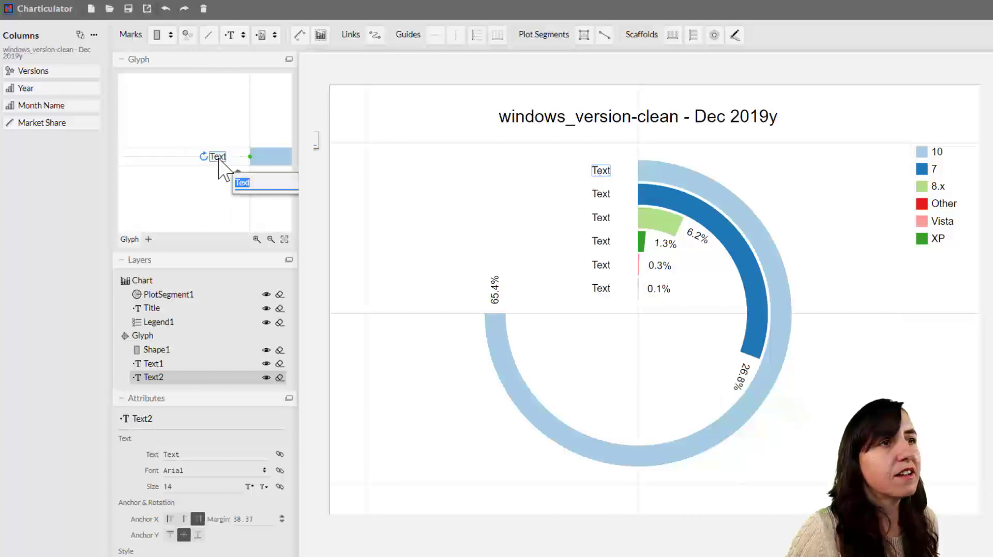
click(155, 377)
drag(36, 71, 199, 463)
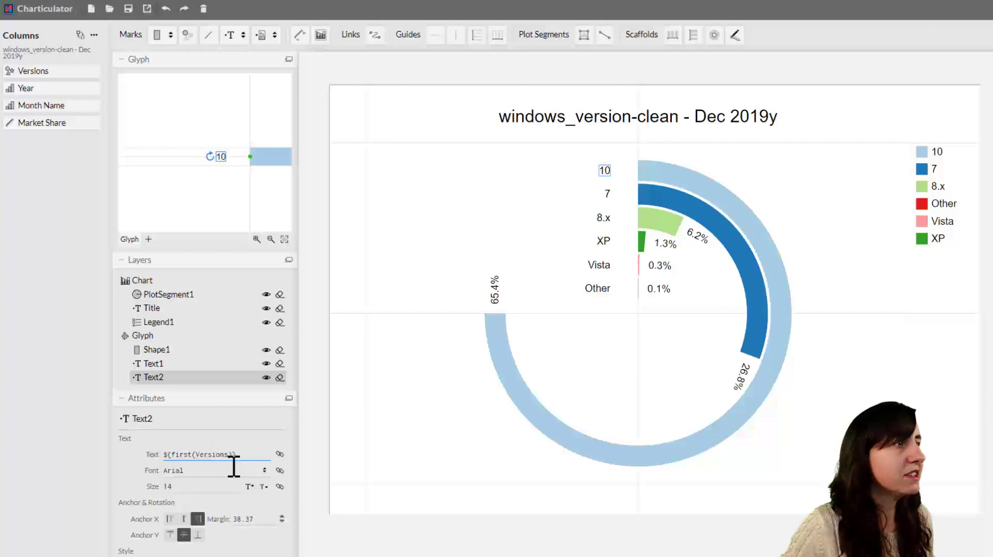
Remove the legend for the bar shape's Versions fill colours.
click(178, 350)
click(280, 519)
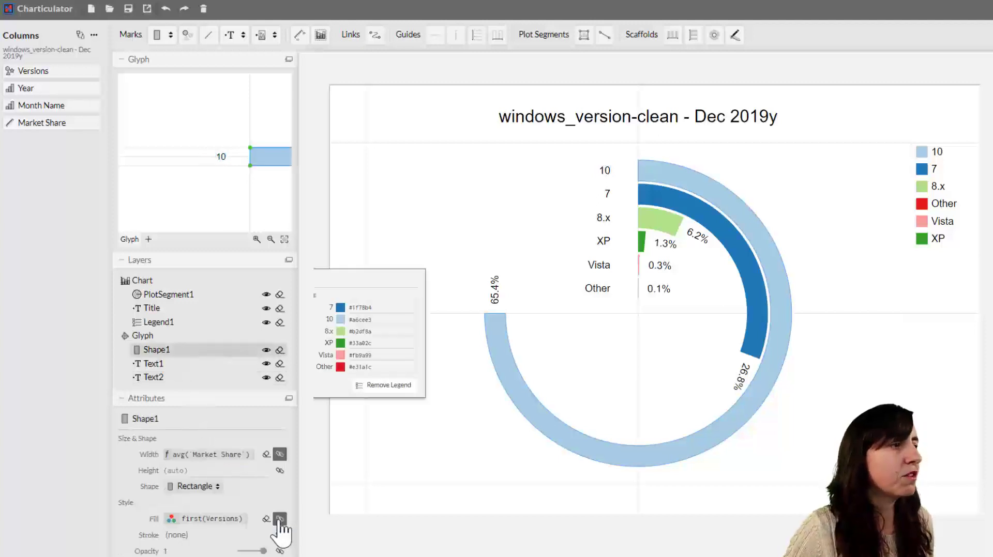
click(280, 519)
click(389, 385)
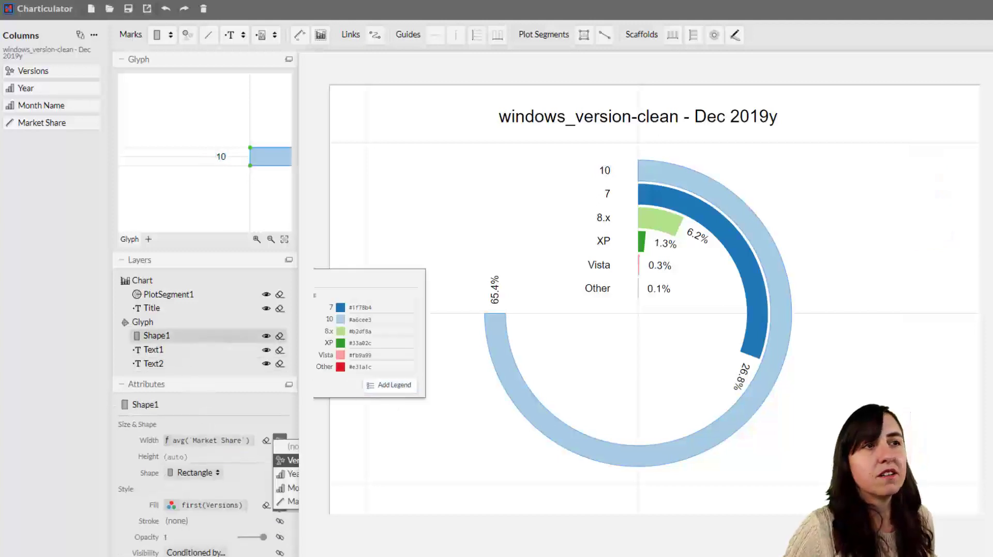
click(379, 359)
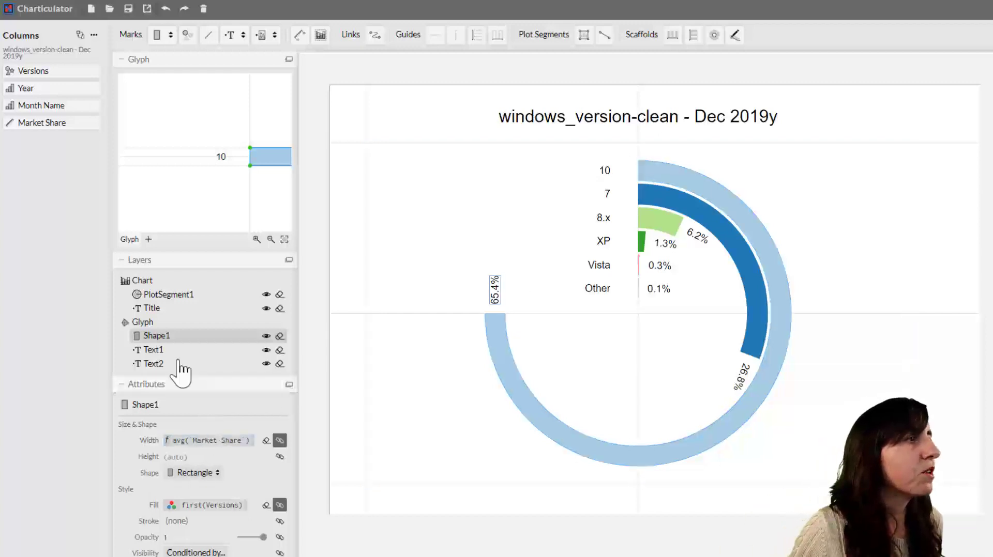
Change the version labels' text expression to "Win ${first(Versions)}:".
click(155, 364)
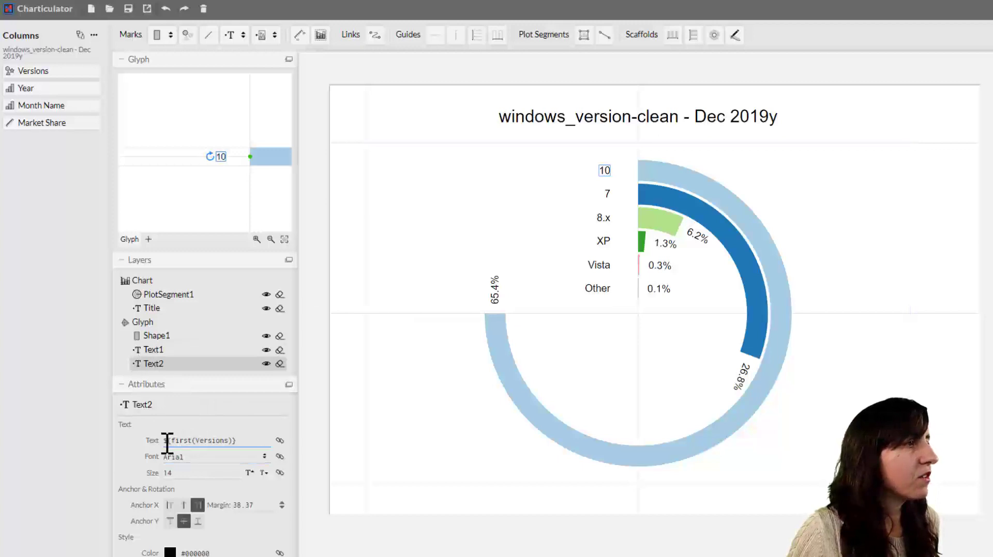
click(231, 441)
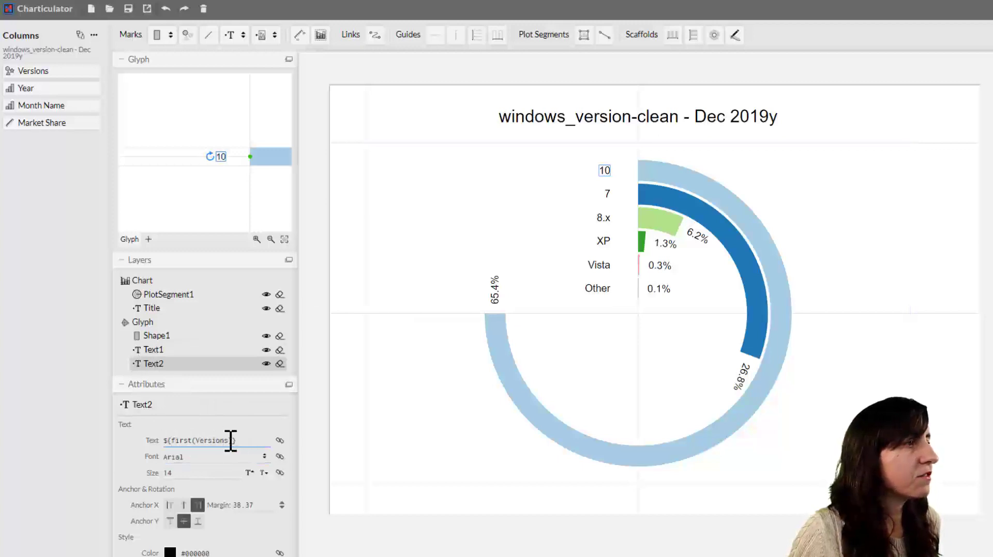
click(166, 442)
key(Home)
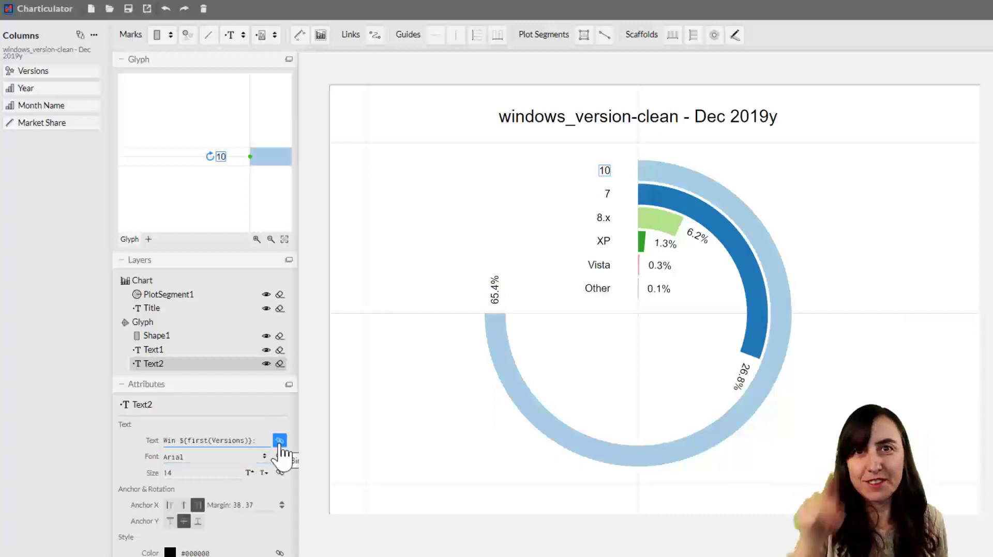
key(Return)
click(377, 321)
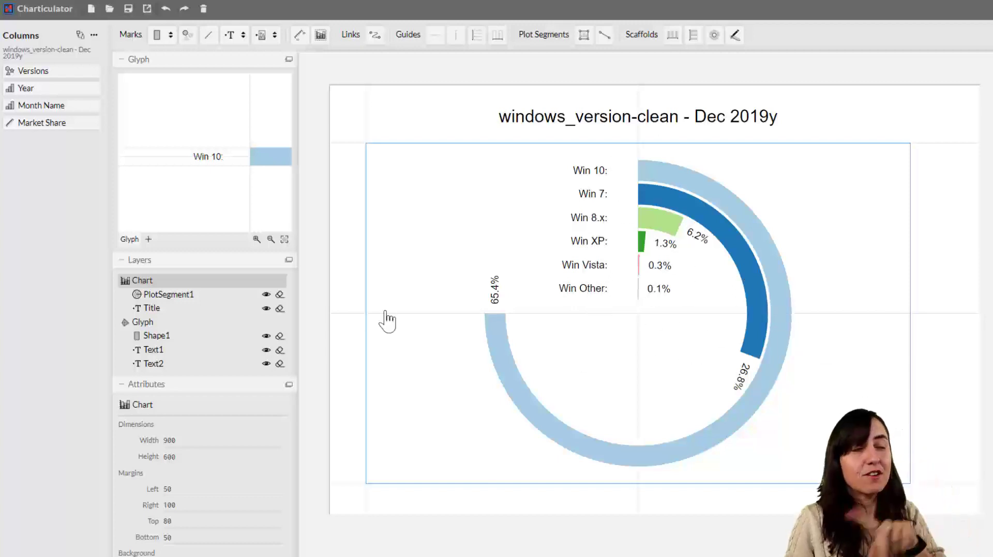
Copy the bar-end labels' Market Share expression and append it with its % sign after the colon in the version labels' text.
click(181, 366)
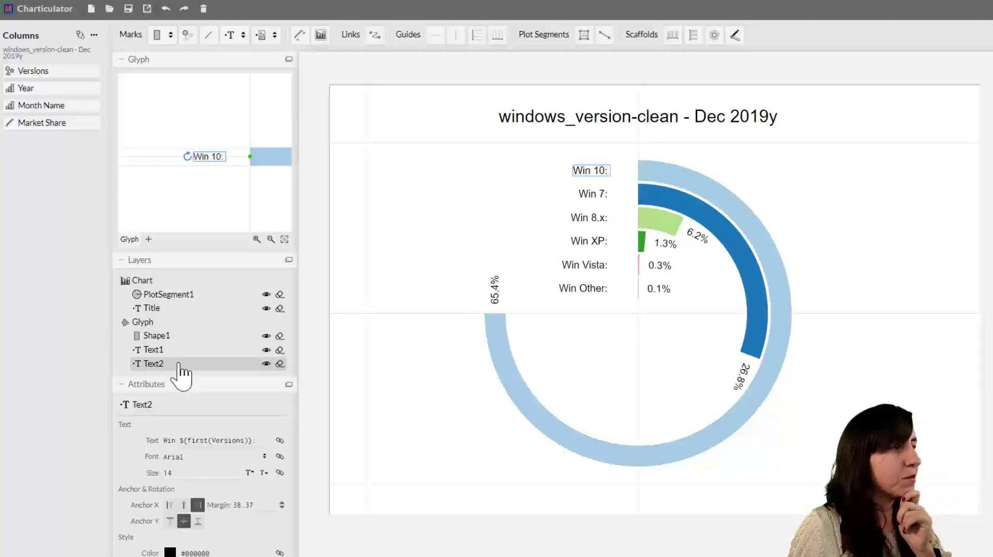
click(388, 343)
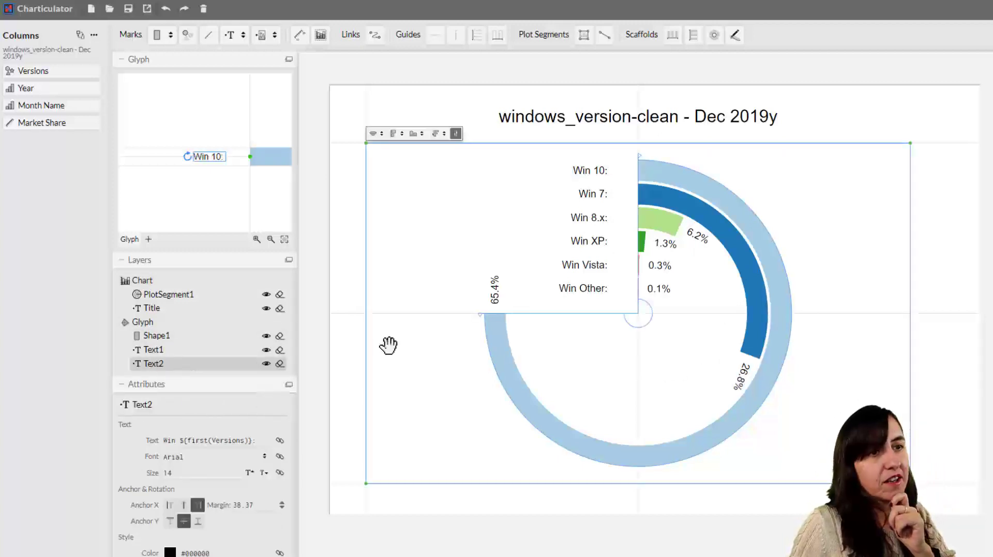
click(698, 247)
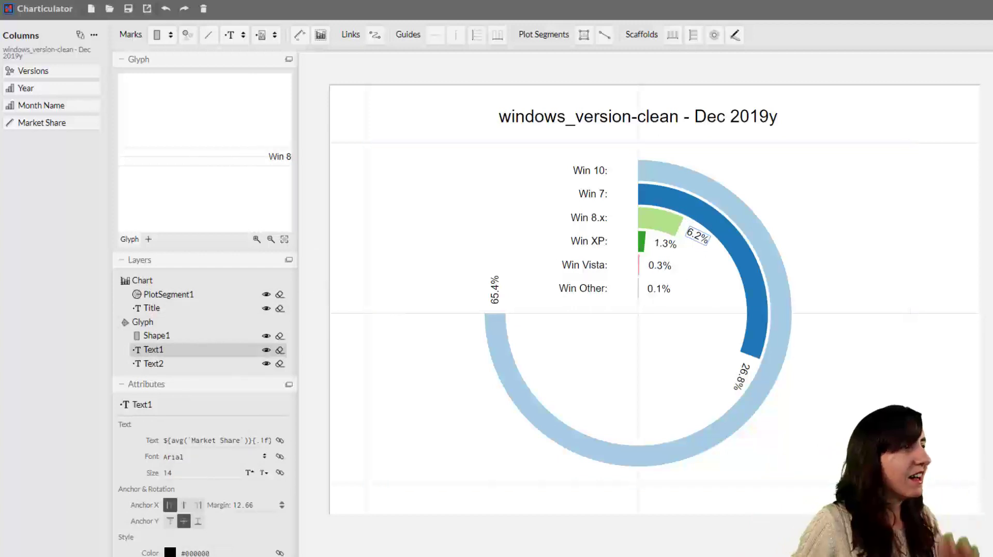
click(167, 442)
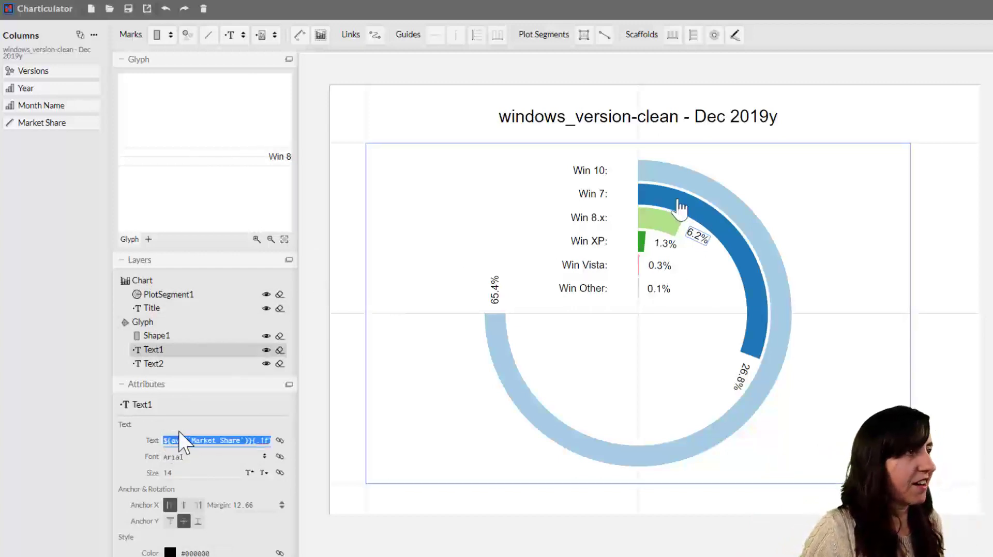
click(158, 365)
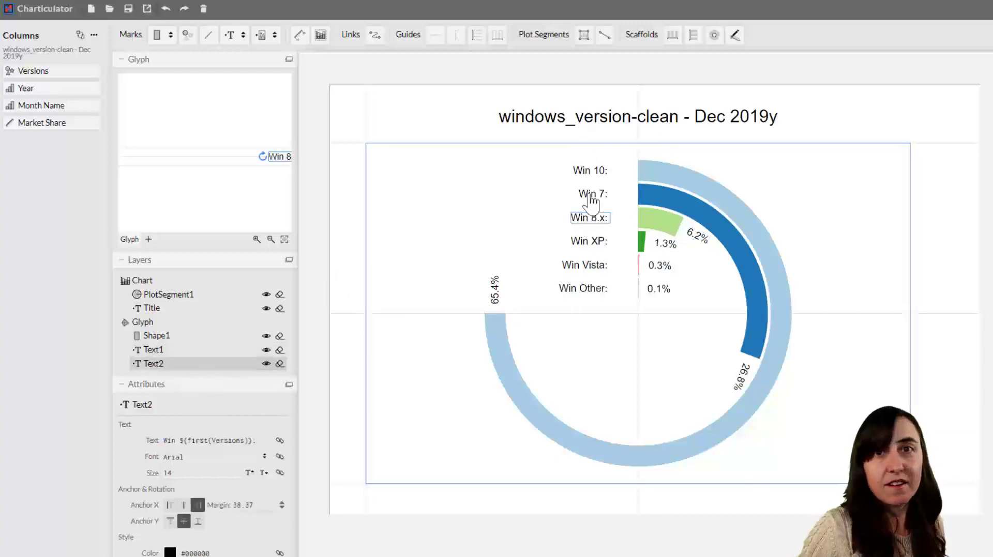
click(263, 441)
click(264, 441)
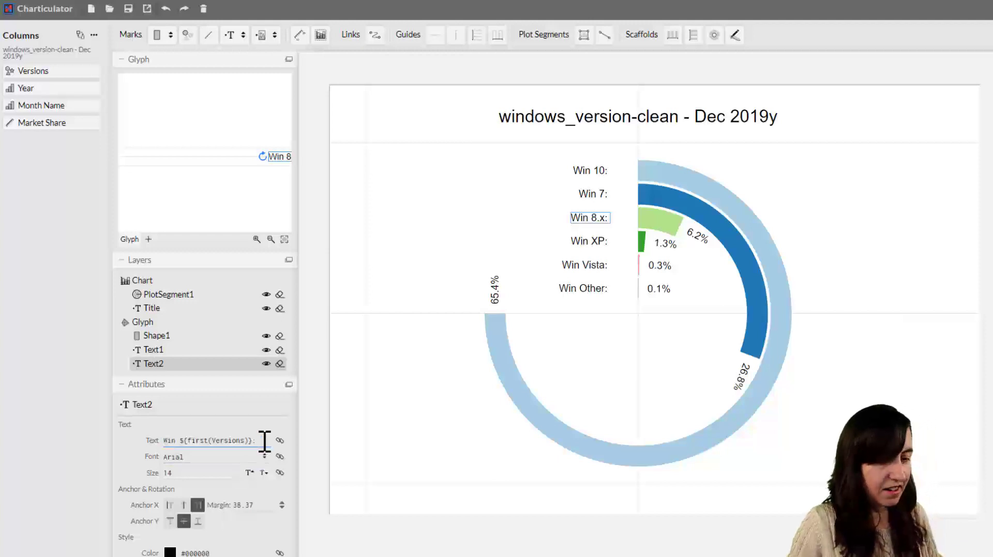
text(${Market Share}%)
key(Return)
key(Escape)
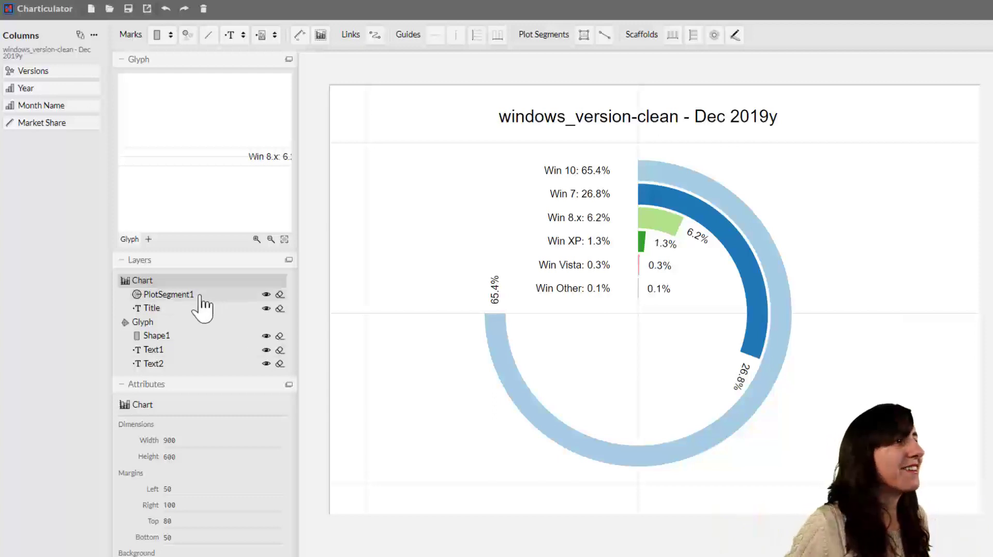
Delete the text mark that shows Market Share at the bar ends.
click(178, 354)
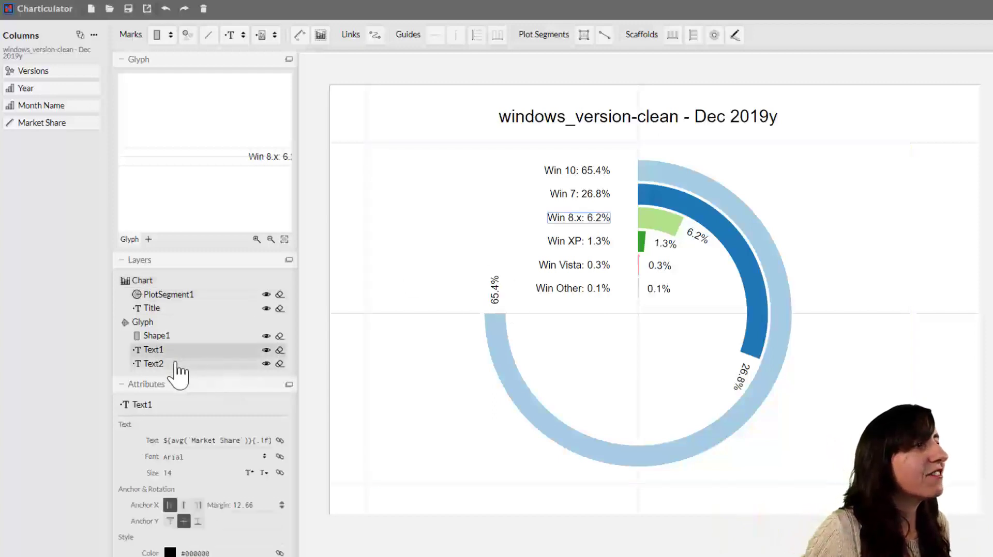
click(175, 364)
click(266, 350)
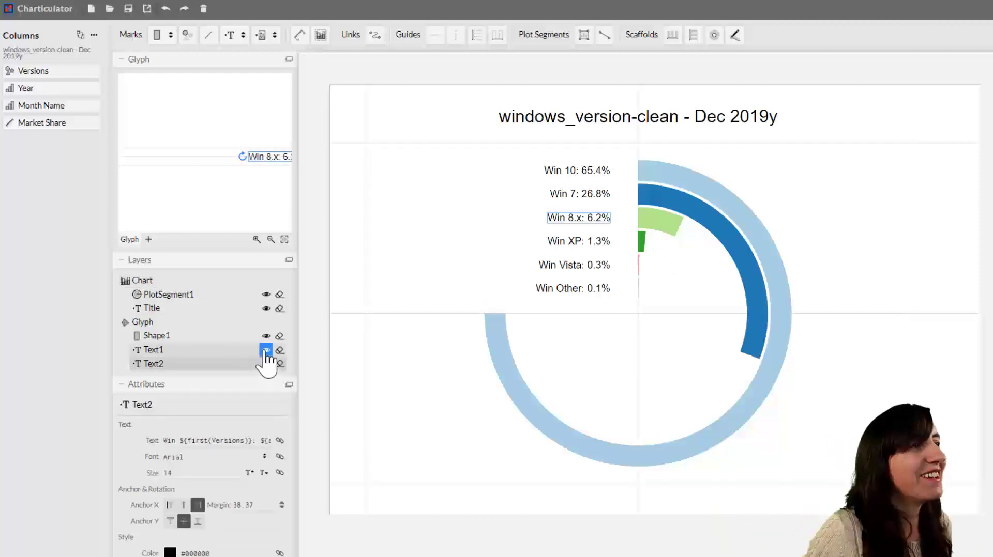
click(266, 350)
click(279, 351)
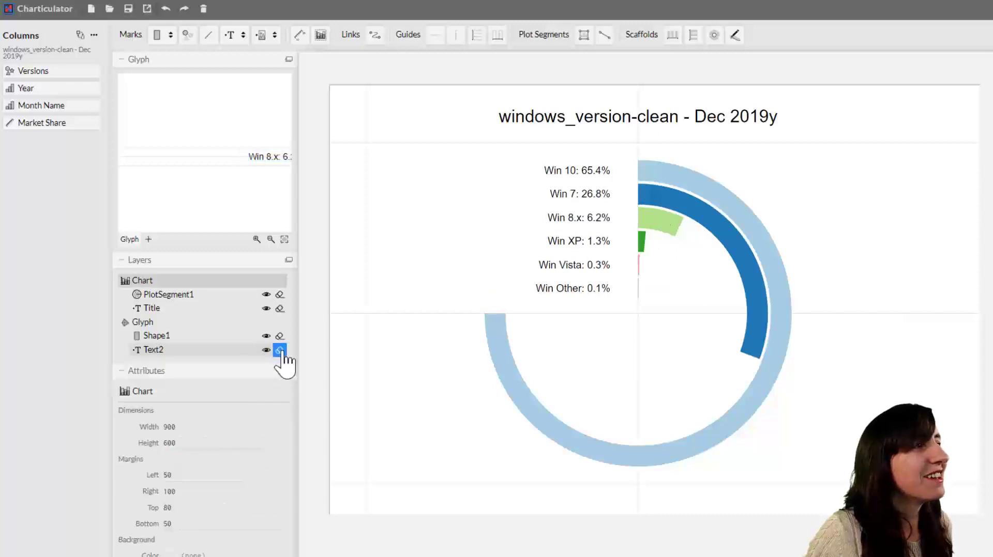
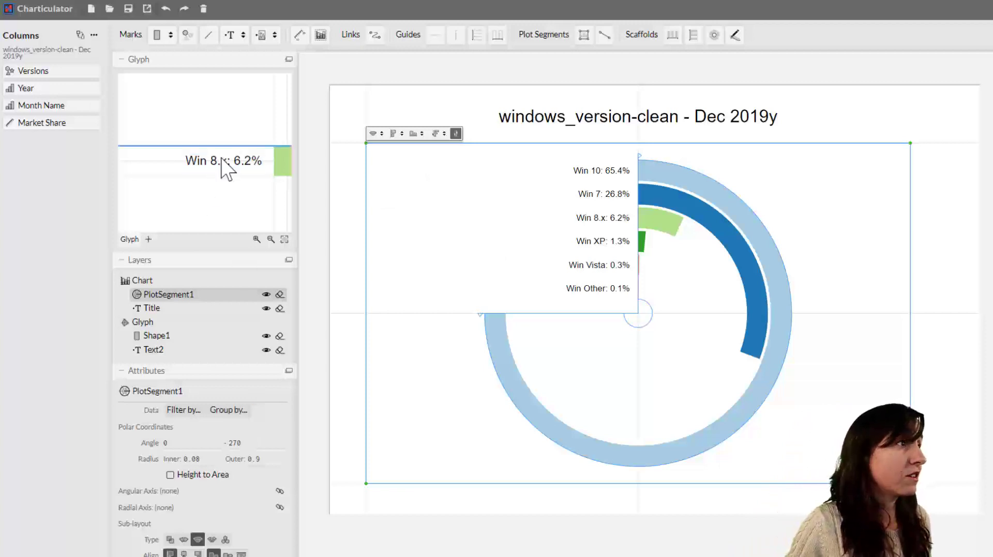
Bind the version labels' text colour to the Versions column.
click(220, 162)
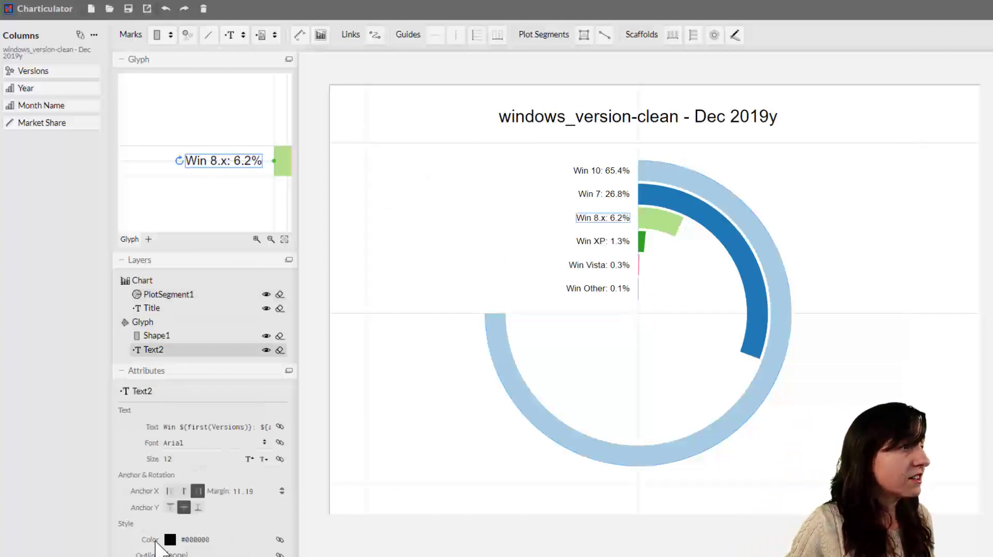
drag(55, 75, 195, 537)
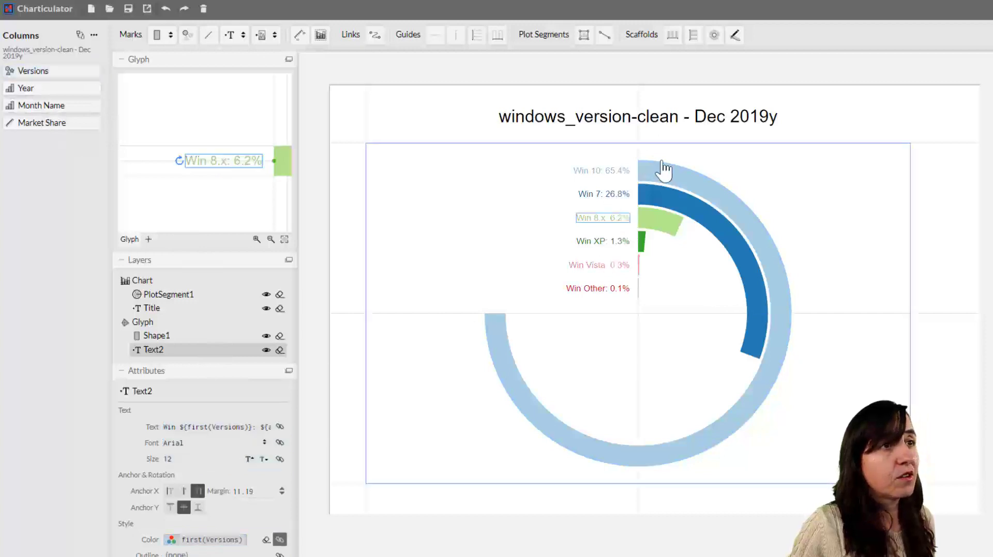
click(630, 293)
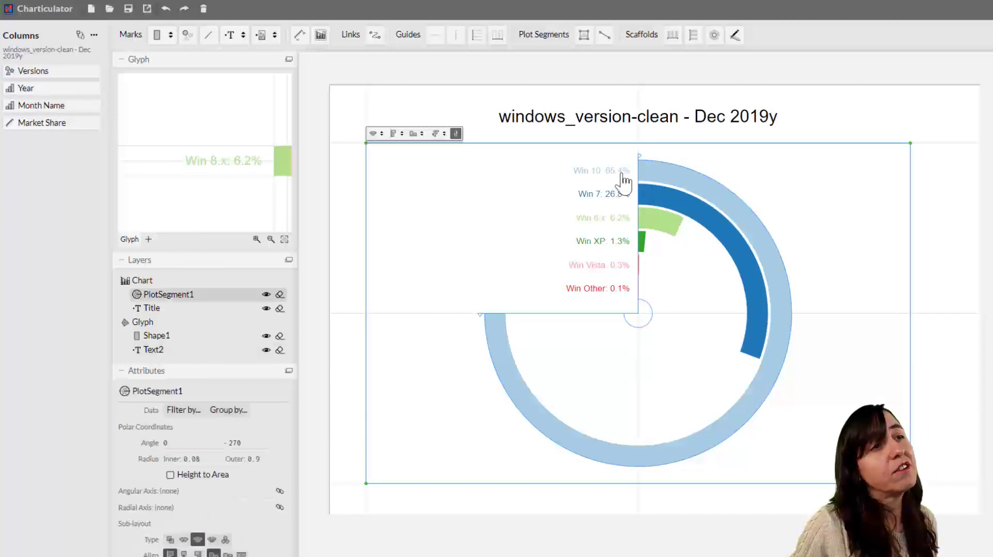
Try the Consolas, Tahoma and Georgia fonts on the version labels.
click(606, 176)
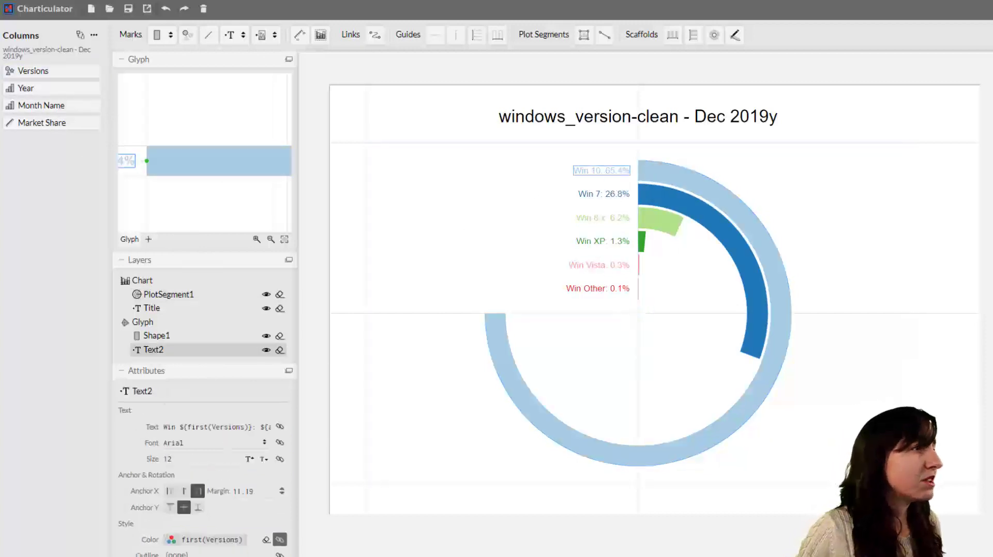
click(265, 445)
click(209, 315)
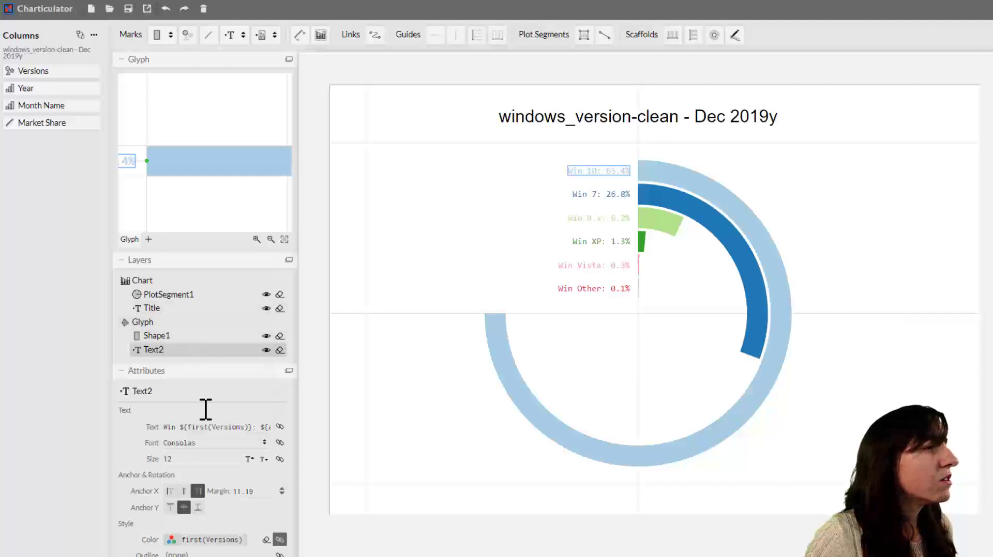
click(264, 444)
scroll(222, 394, down, 3)
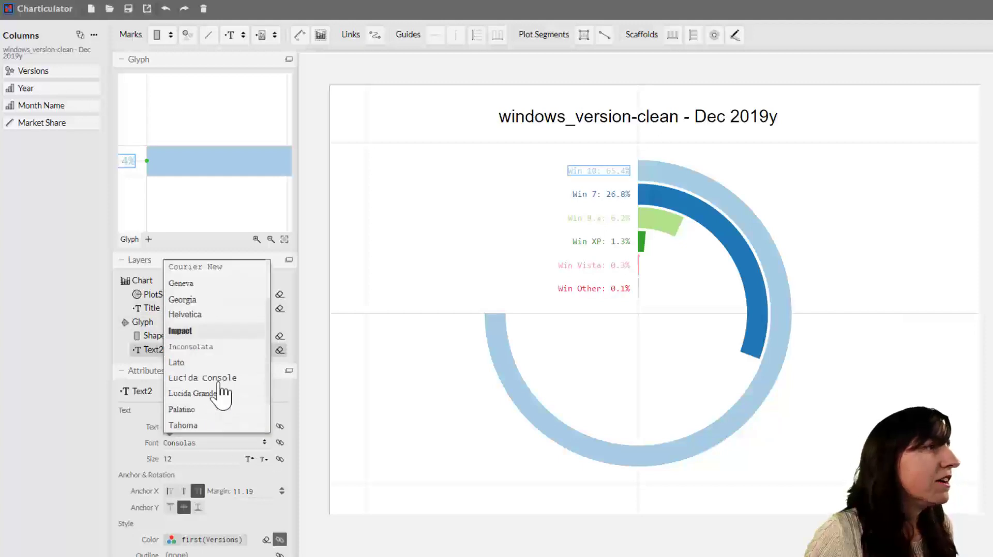
click(222, 379)
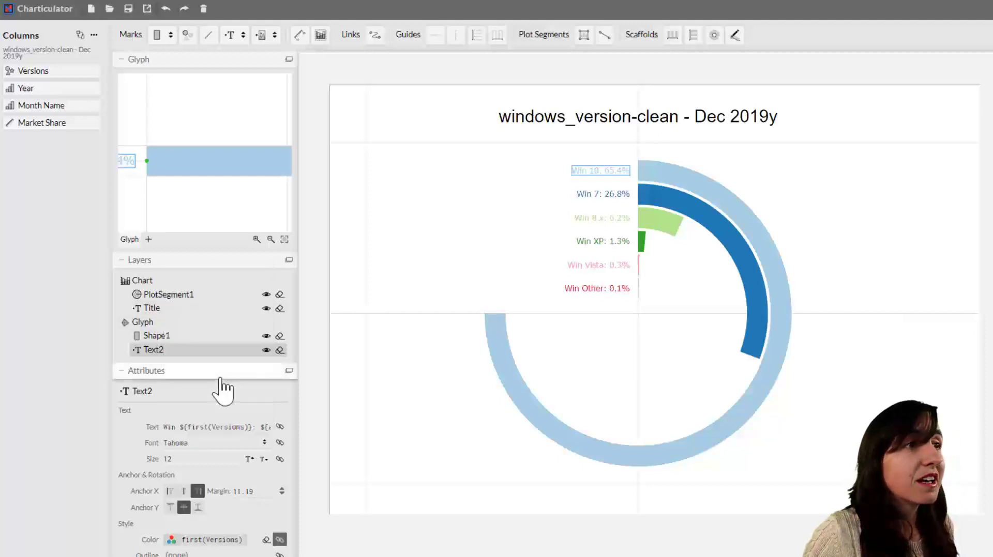
click(264, 443)
click(215, 363)
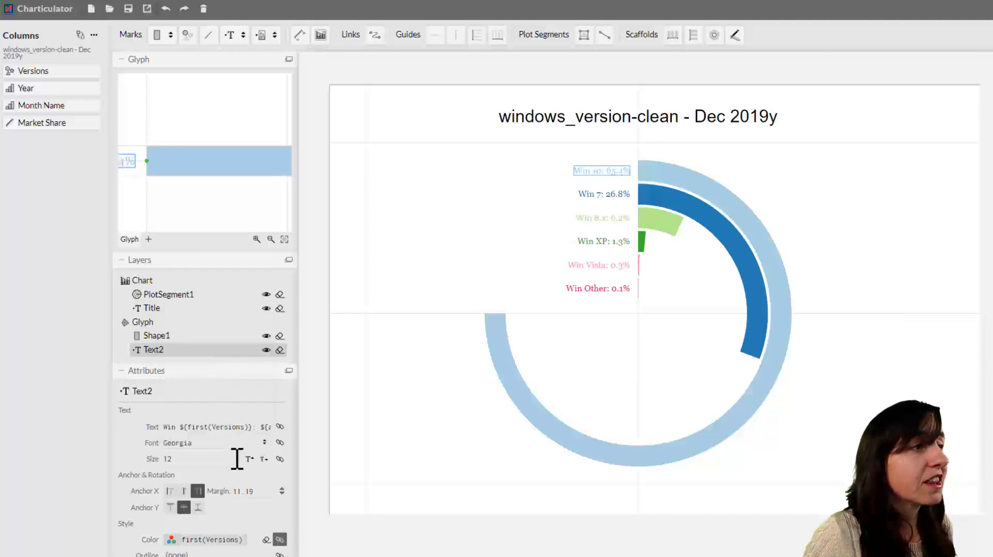
Set the version labels' font to Helvetica.
click(263, 443)
scroll(210, 388, down, 3)
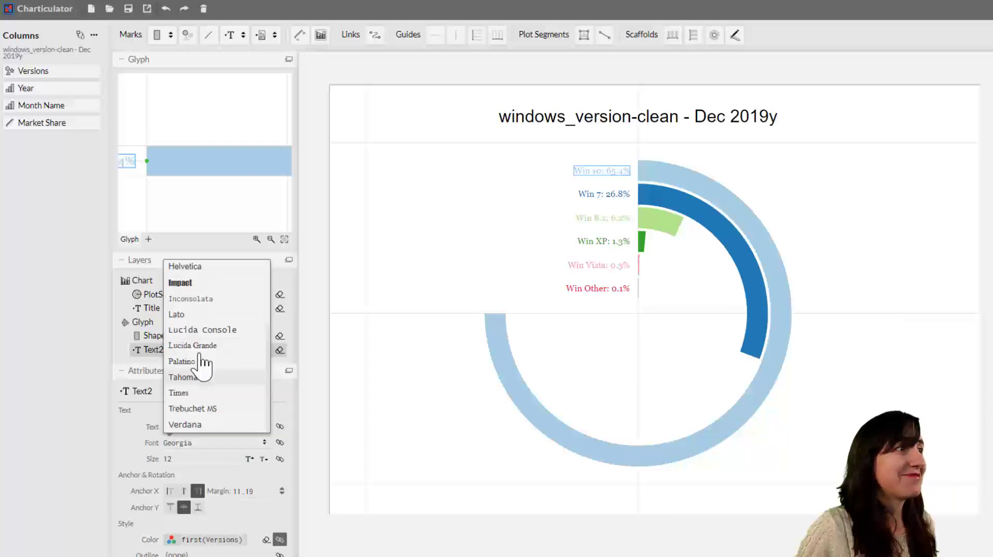
click(194, 266)
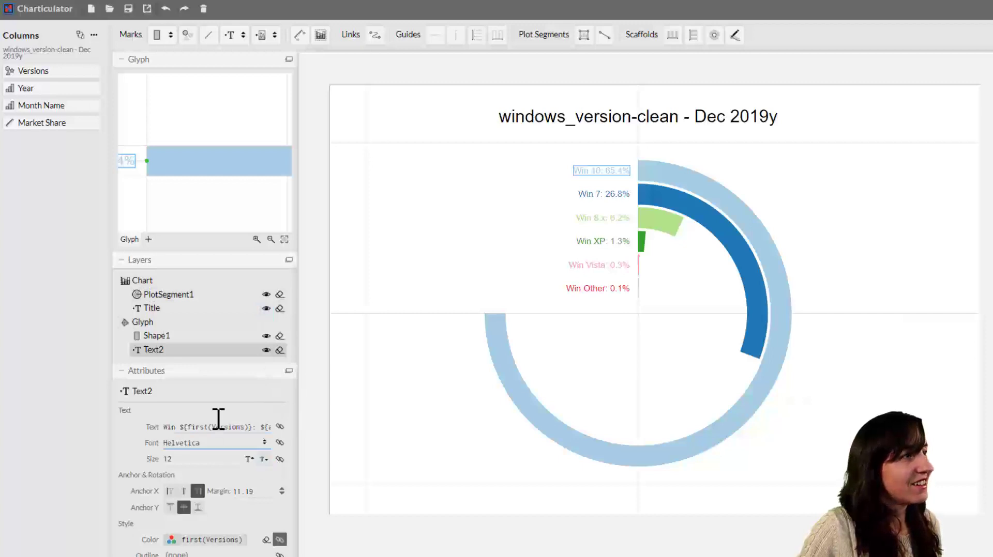
Move the version labels closer to the bar starts, to a horizontal margin of about 5.
mouse_move(128, 167)
mouse_down()
mouse_move(123, 176)
mouse_move(133, 171)
mouse_up()
double_click(131, 164)
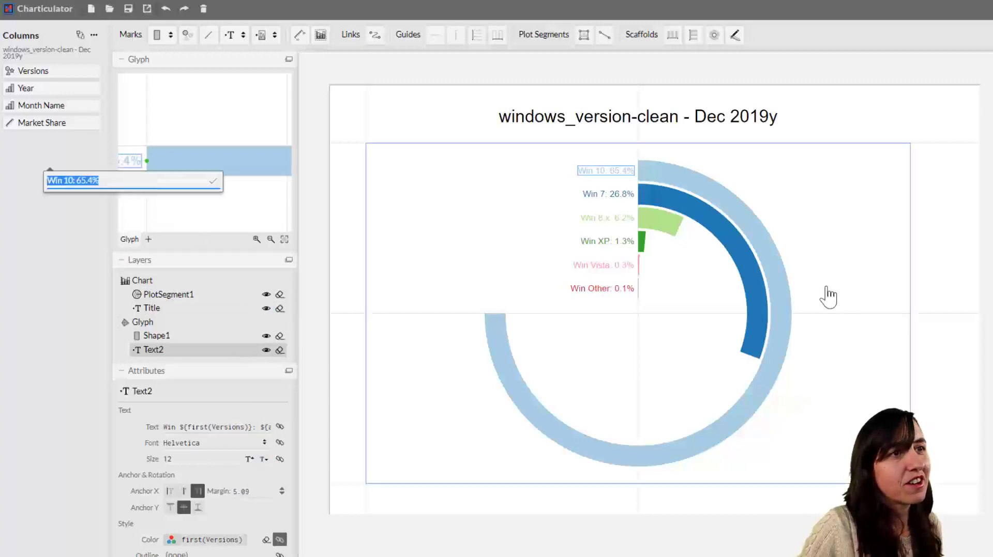
key(Escape)
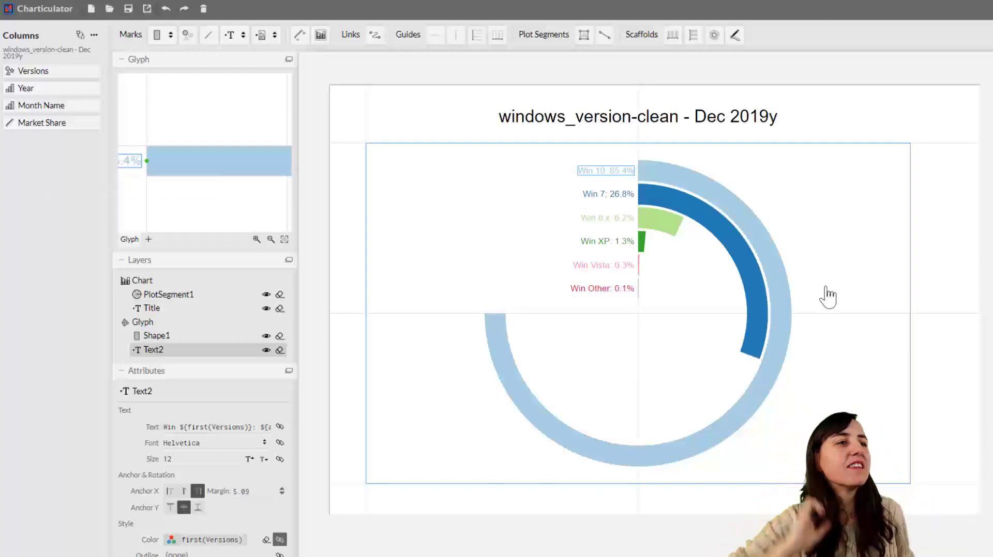
Change the chart title text to "Win versions Market share Dec 2019".
click(549, 132)
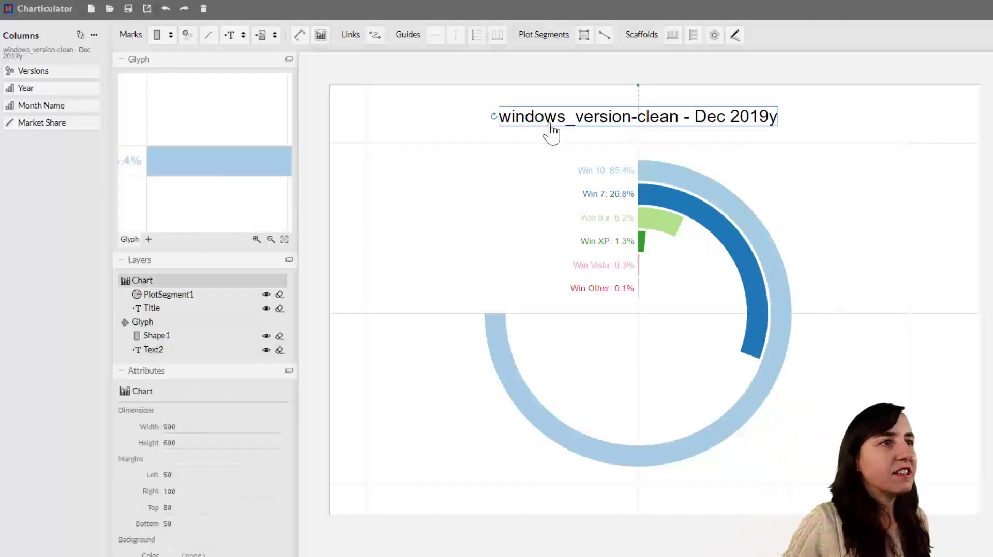
click(504, 117)
click(234, 428)
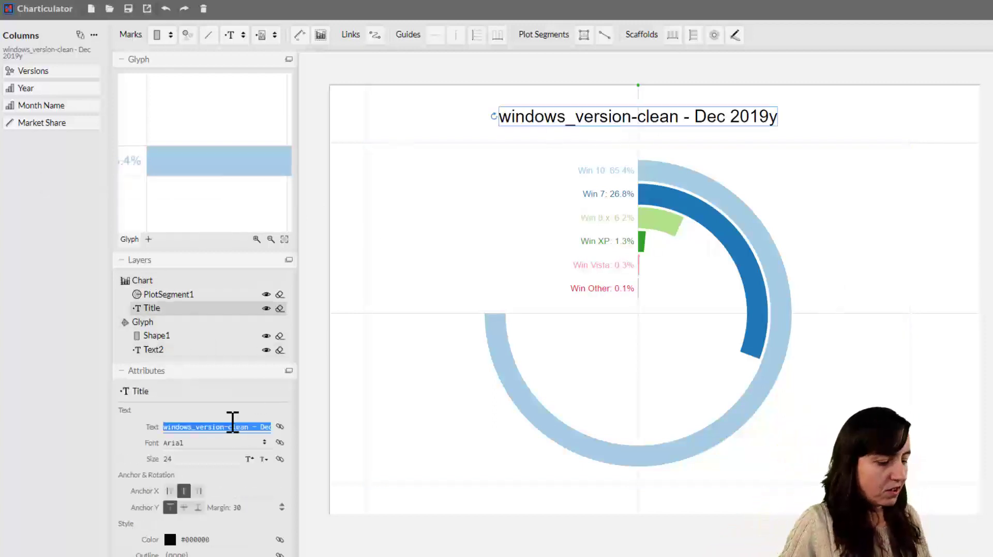
text(E)
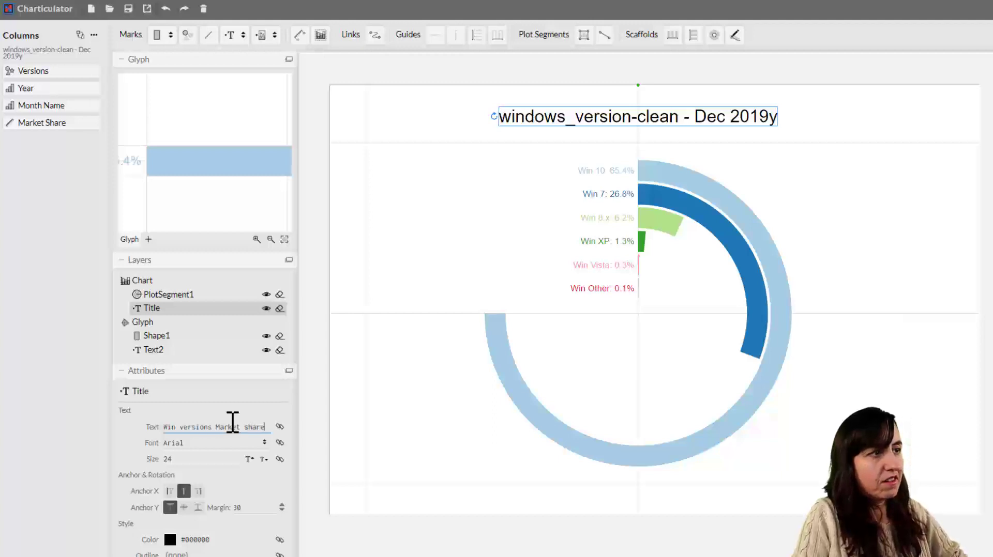
text(Dec)
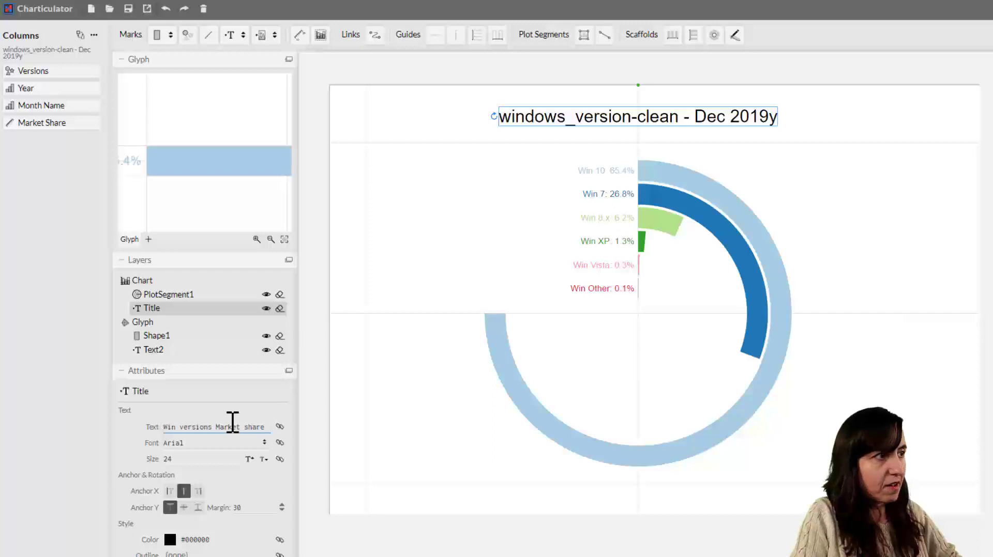
text( 2019)
key(Return)
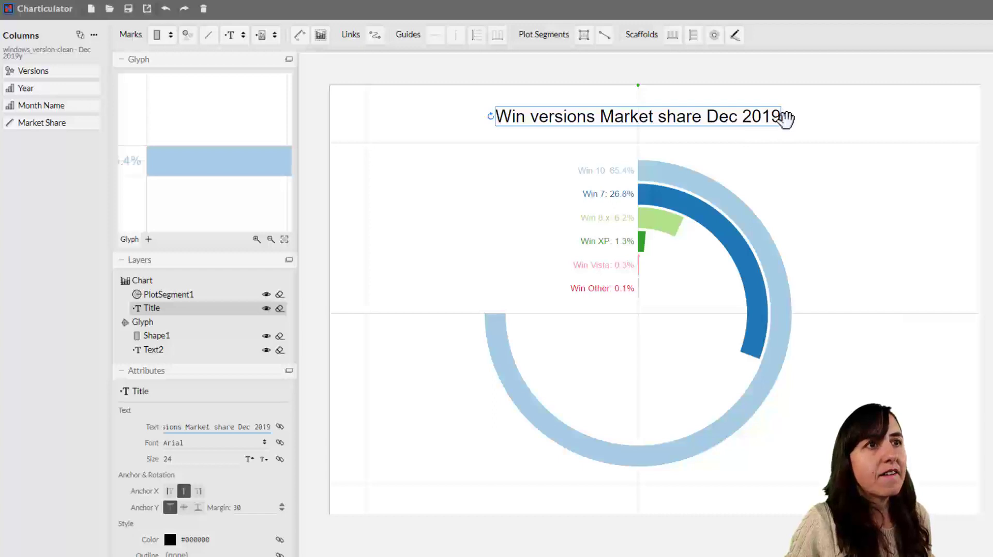
click(876, 239)
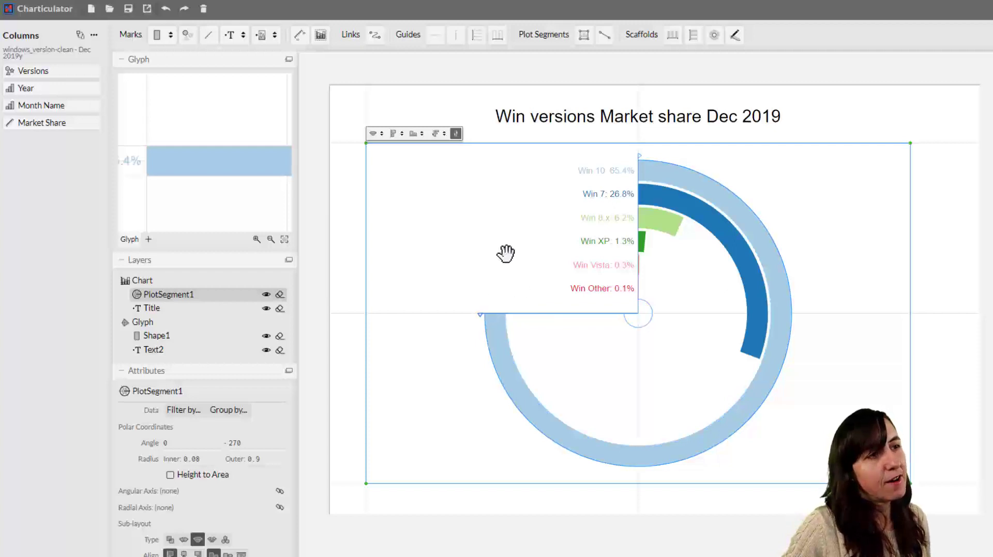
Place a circle symbol on the chart canvas at the end of the Win 10 bar.
drag(188, 35, 492, 328)
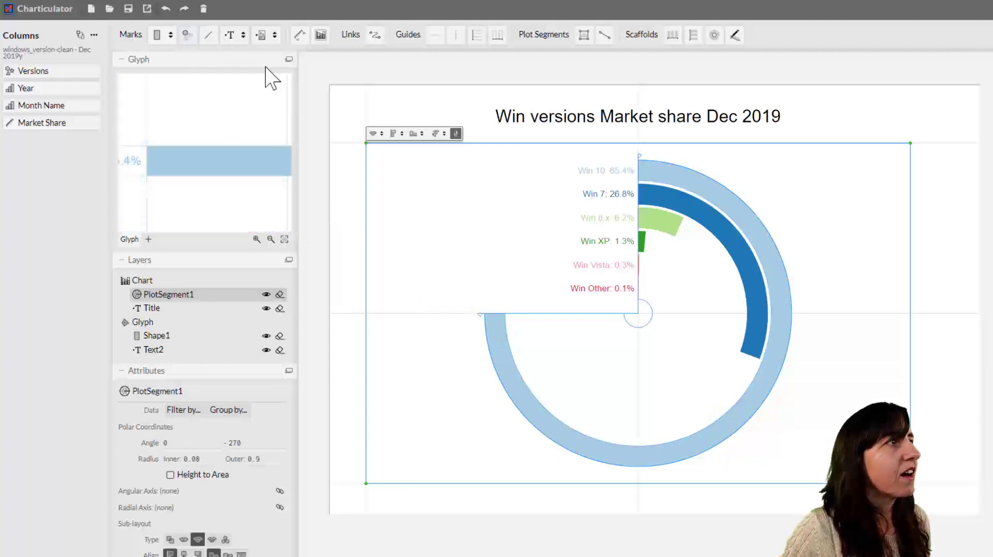
drag(188, 34, 503, 305)
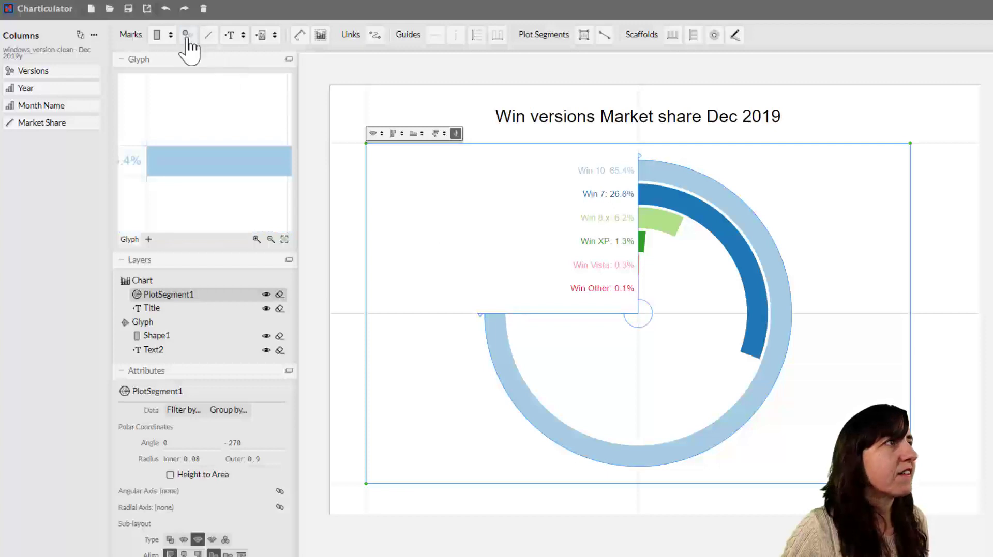
drag(188, 35, 491, 316)
scroll(491, 310, up, 5)
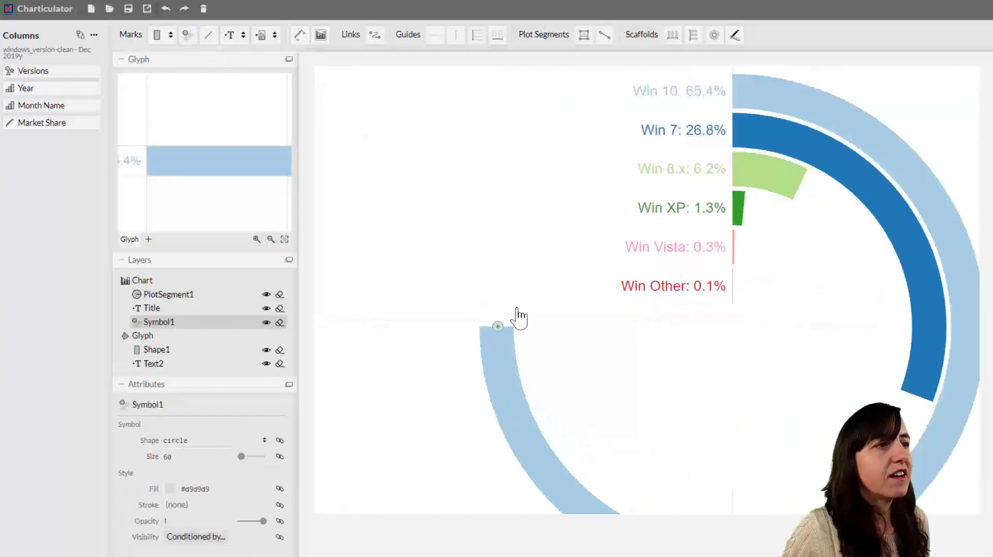
scroll(485, 347, up, 5)
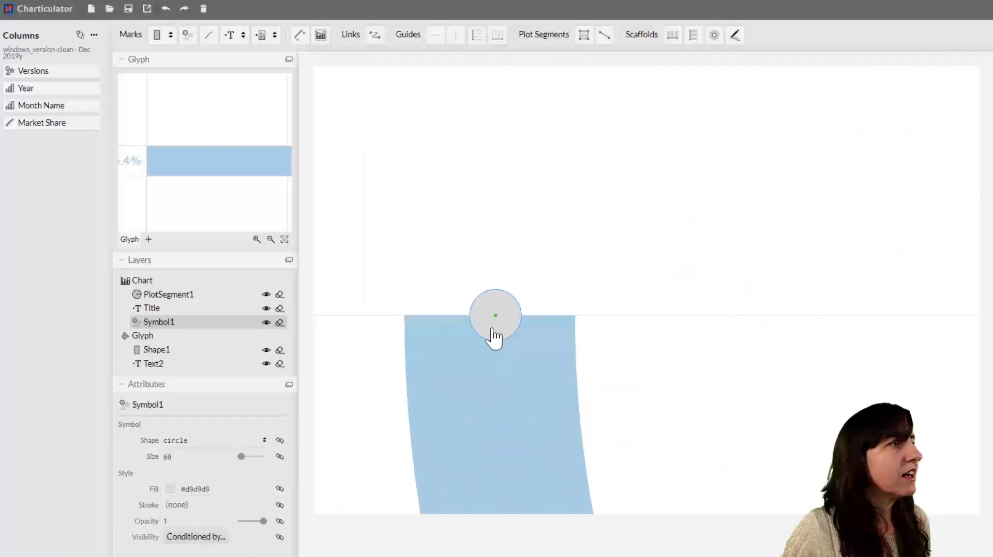
Centre the circle symbol across the Win 10 bar's end and set its size to 650 to match the bar's width.
drag(241, 456, 249, 457)
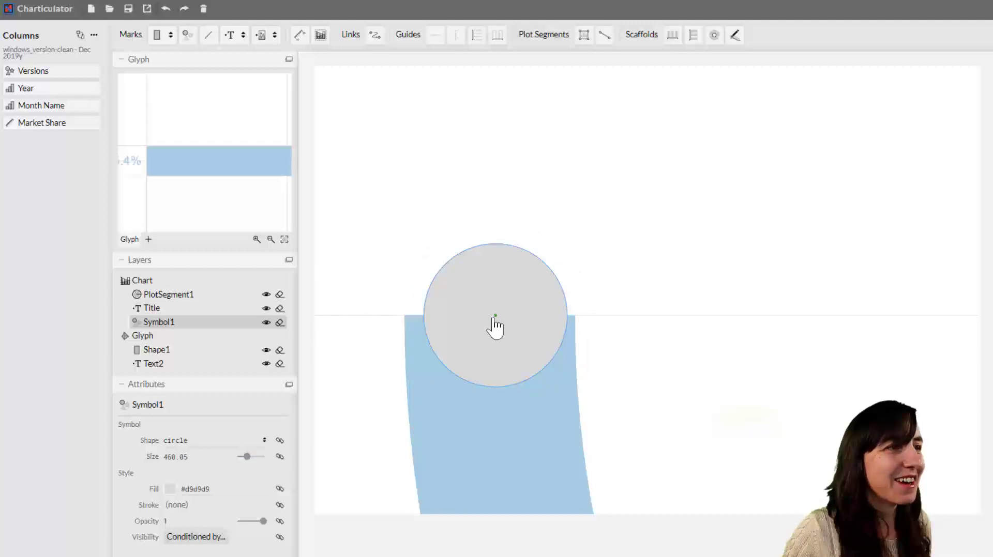
drag(494, 328, 487, 329)
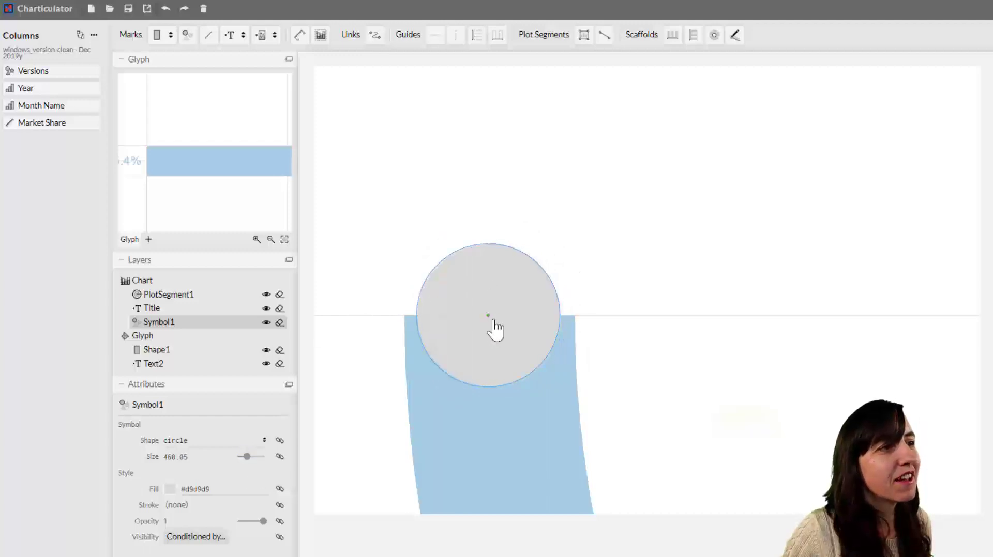
click(173, 457)
text(500)
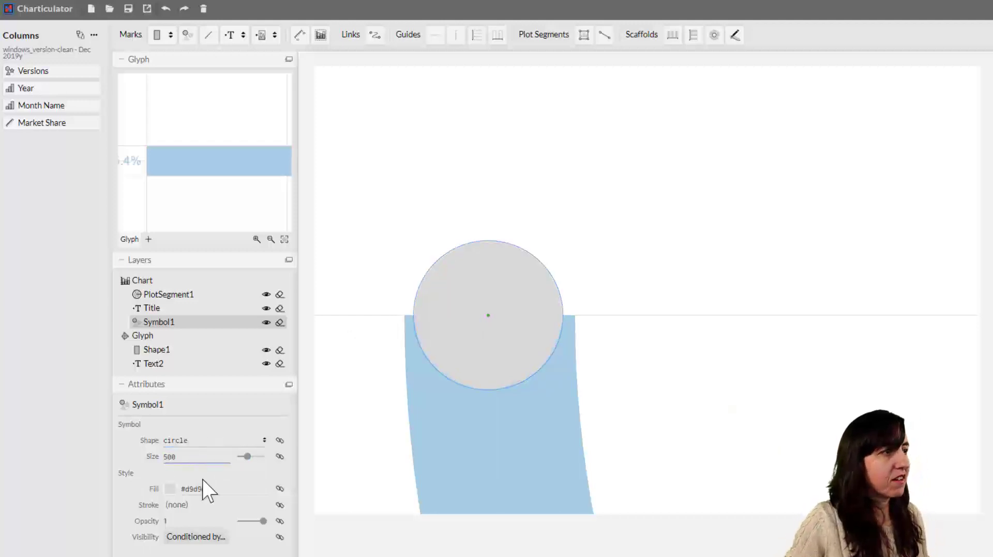
key(Return)
click(184, 457)
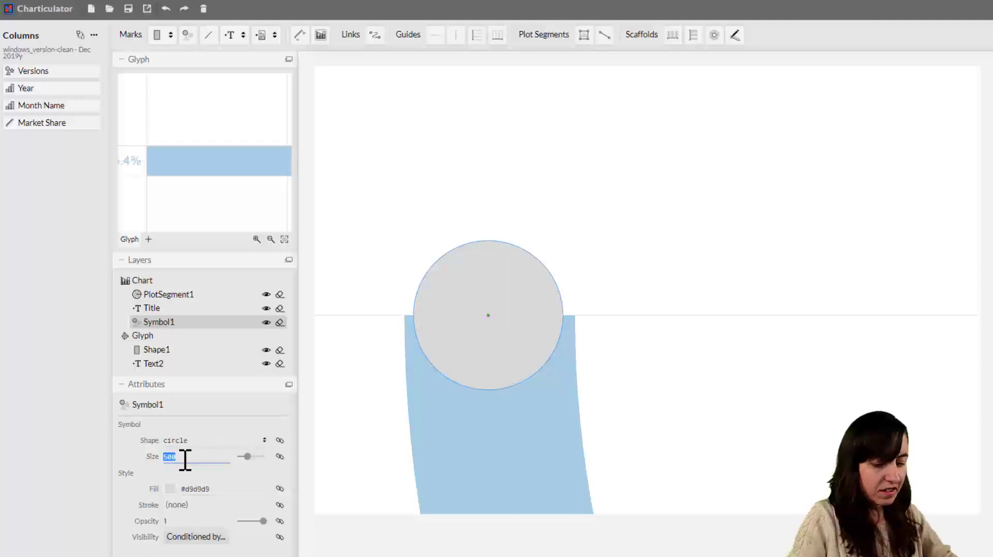
text(60)
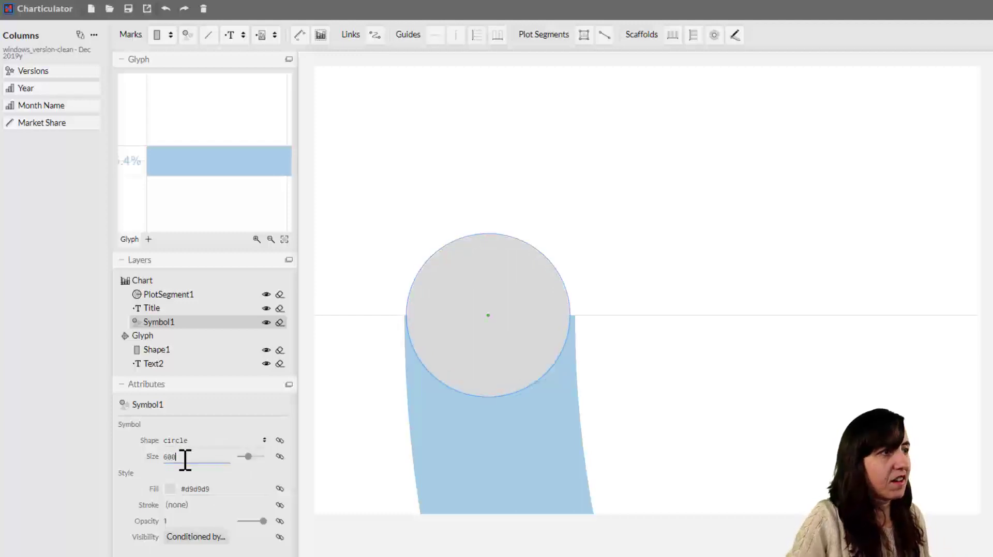
text(5)
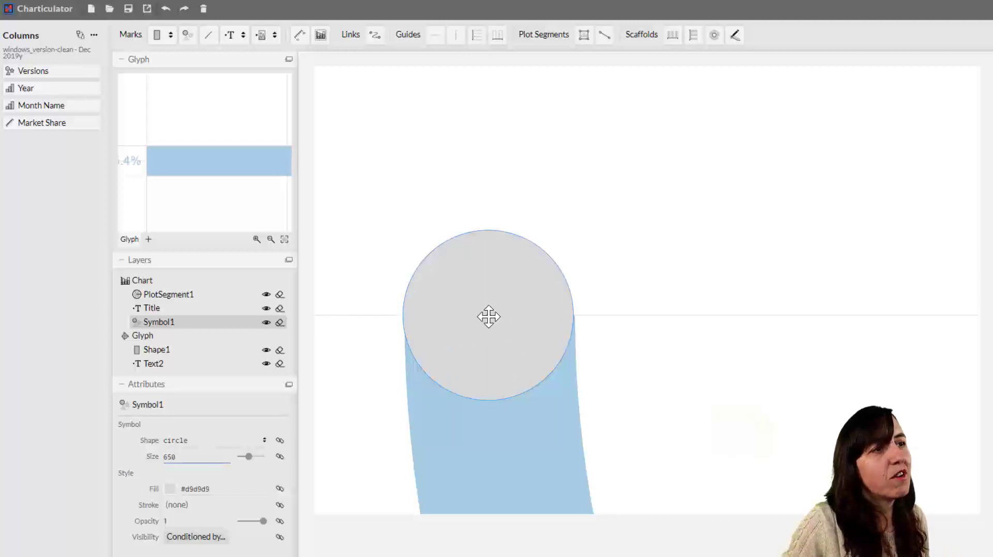
Copy the Win 10 colour code from the Versions colour mapping of the bar shape's fill.
scroll(506, 332, down, 5)
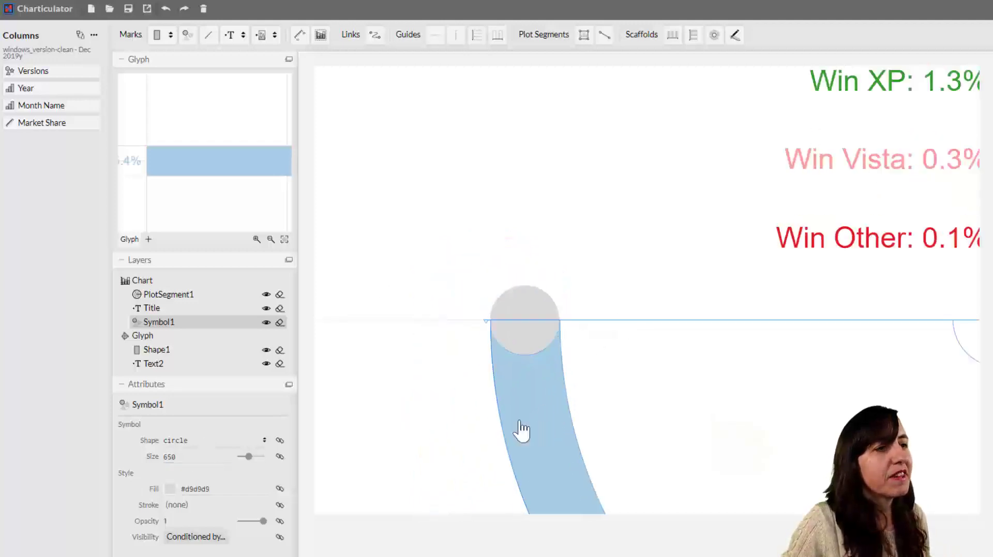
click(166, 294)
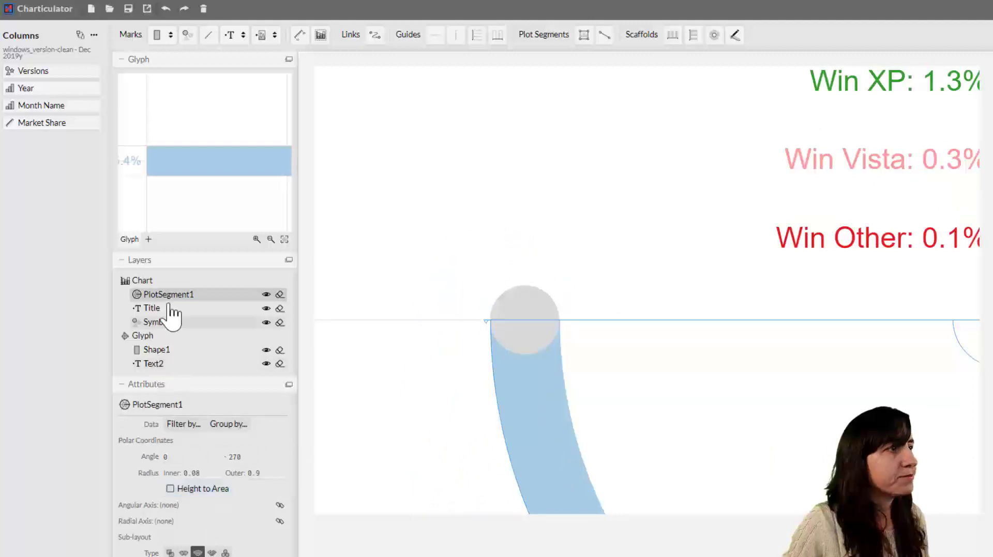
click(158, 350)
click(214, 505)
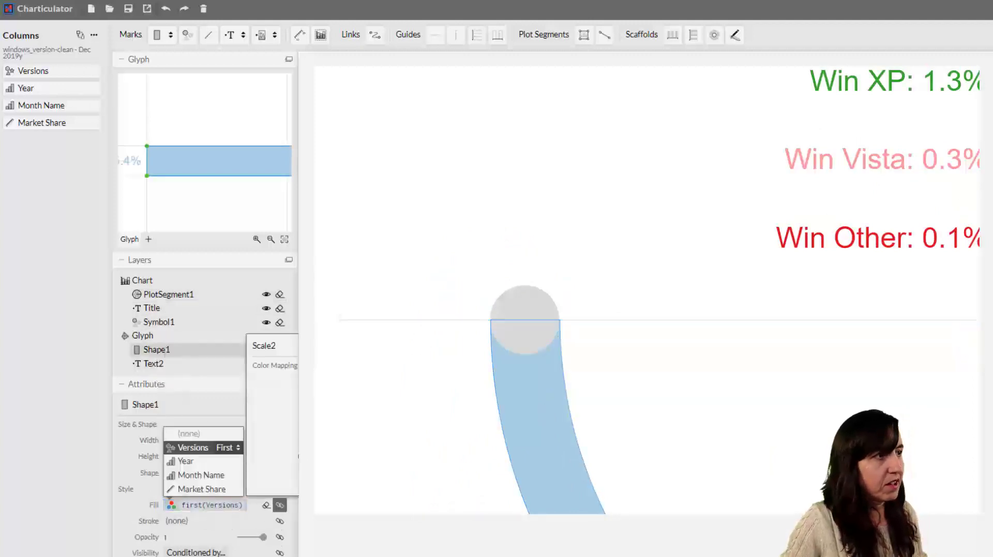
click(262, 333)
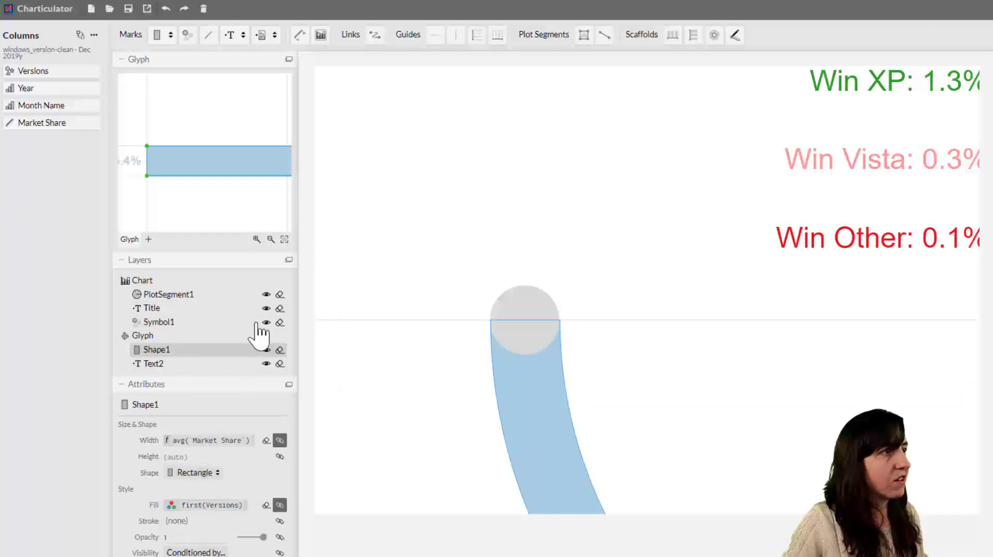
Set the circle symbol's fill to #a6cee3 and check the rounded bar end in the whole chart.
click(157, 322)
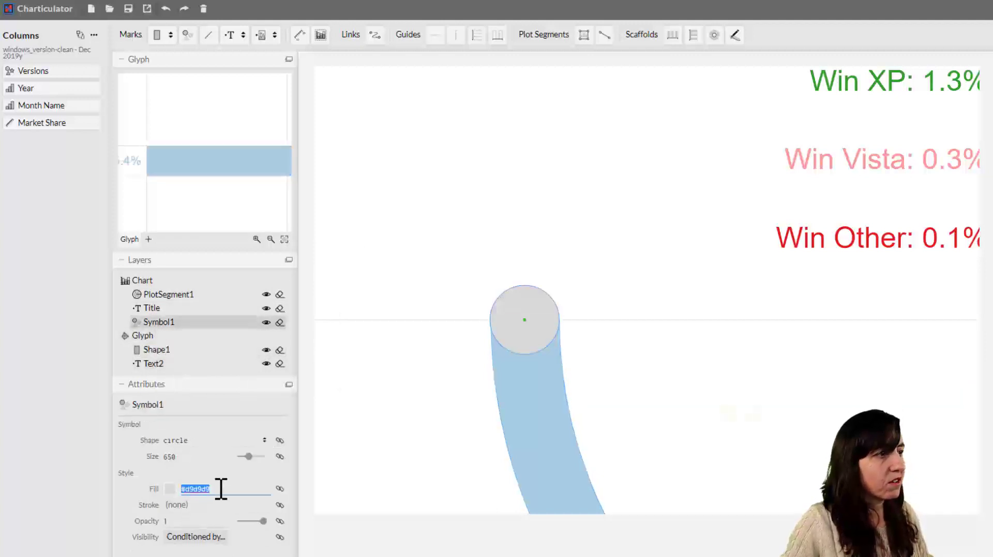
text(#a6cee3)
key(Return)
click(722, 341)
scroll(733, 352, down, 3)
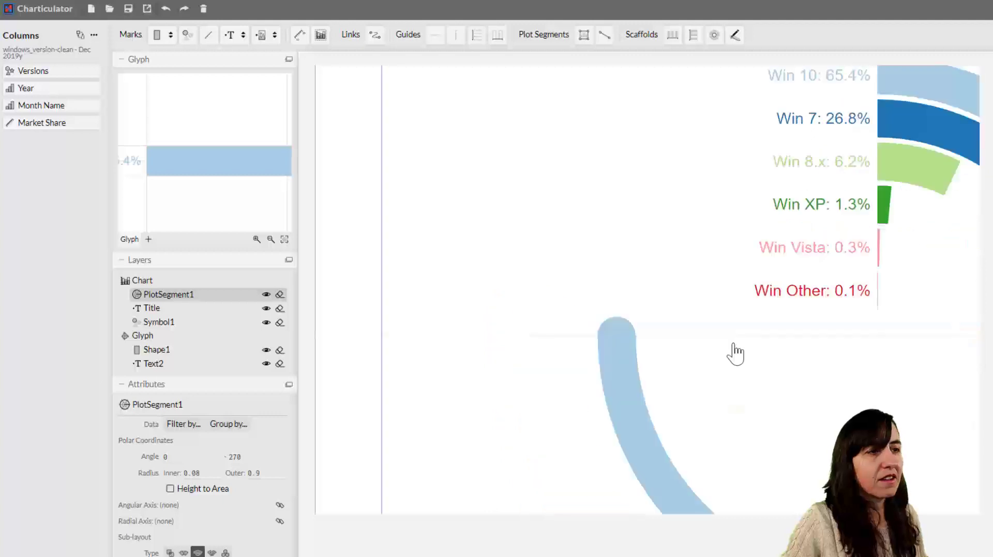
click(753, 347)
scroll(753, 347, down, 2)
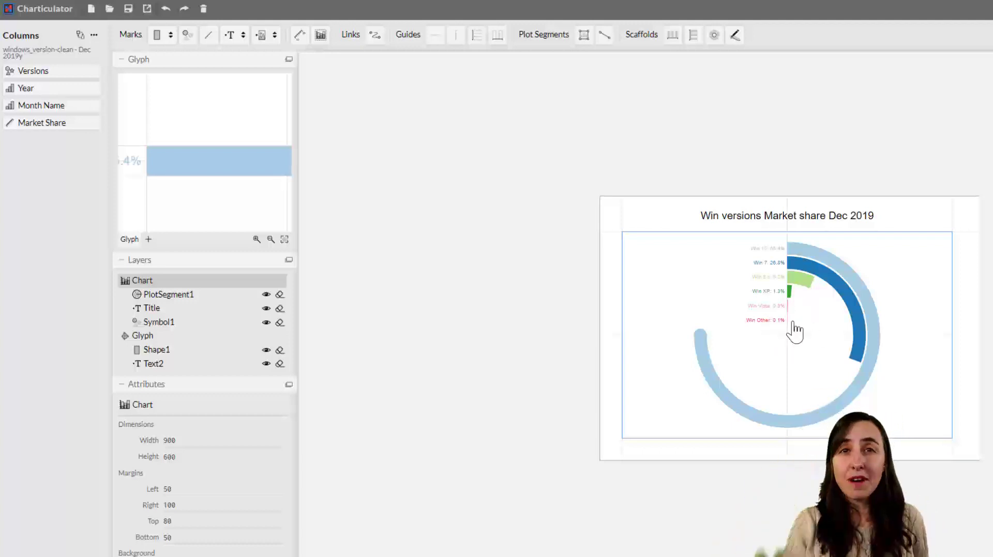
scroll(705, 359, up, 5)
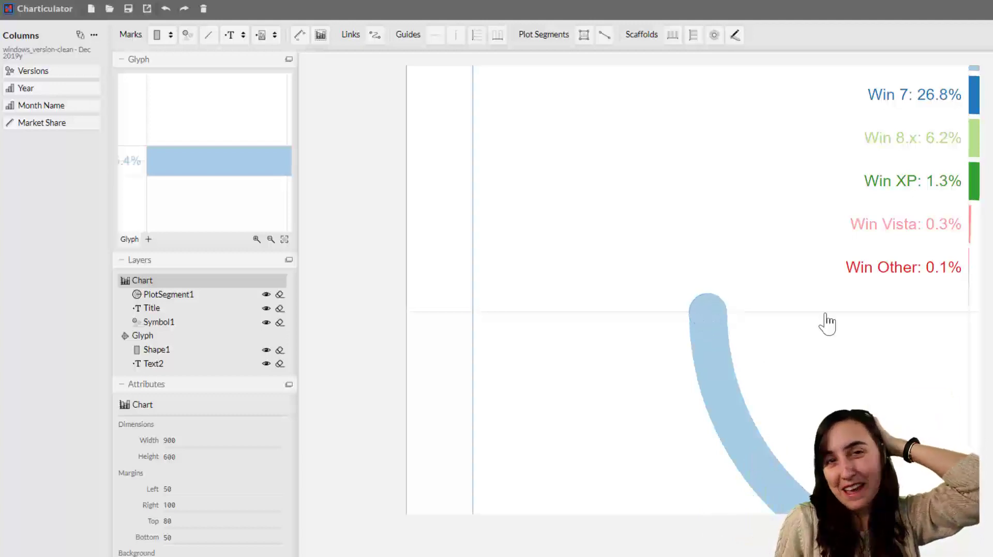
scroll(829, 323, down, 5)
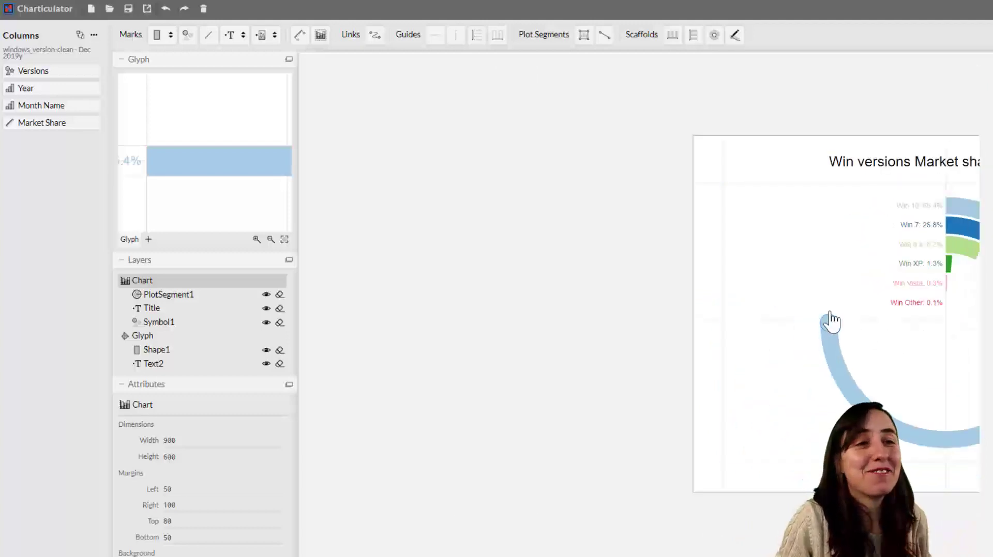
scroll(831, 323, down, 2)
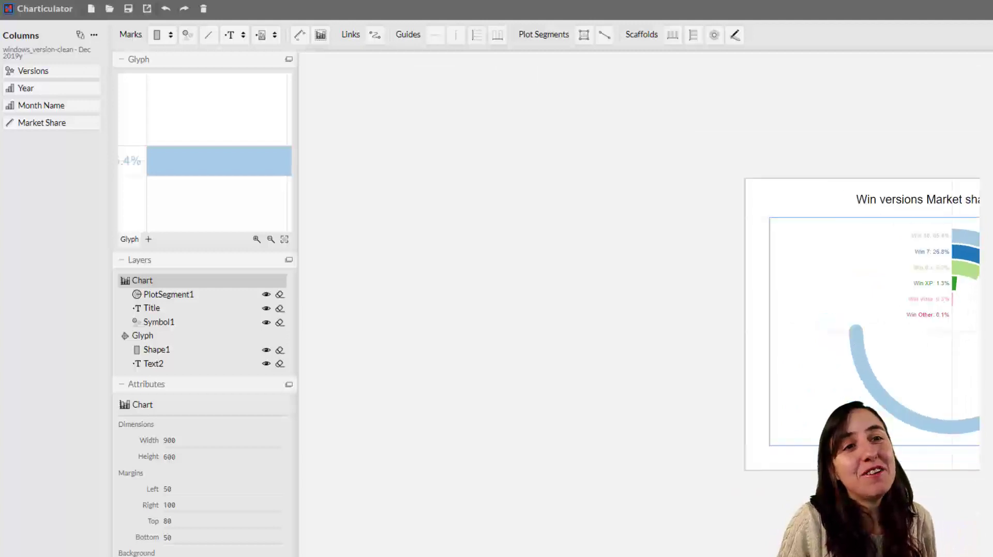
click(957, 279)
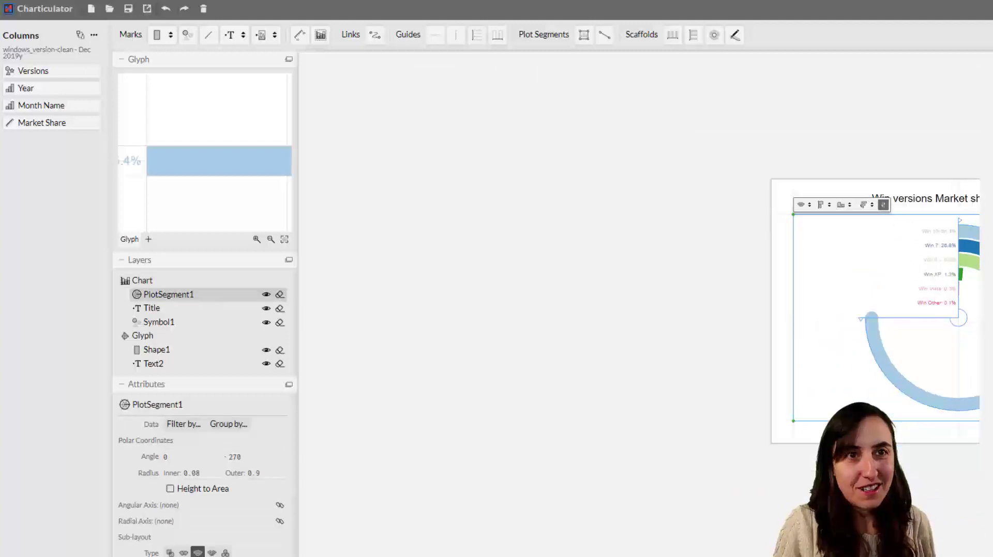
Delete the circle symbol at the end of the Win 10 bar.
drag(977, 184, 687, 188)
scroll(664, 259, up, 3)
scroll(667, 254, up, 1)
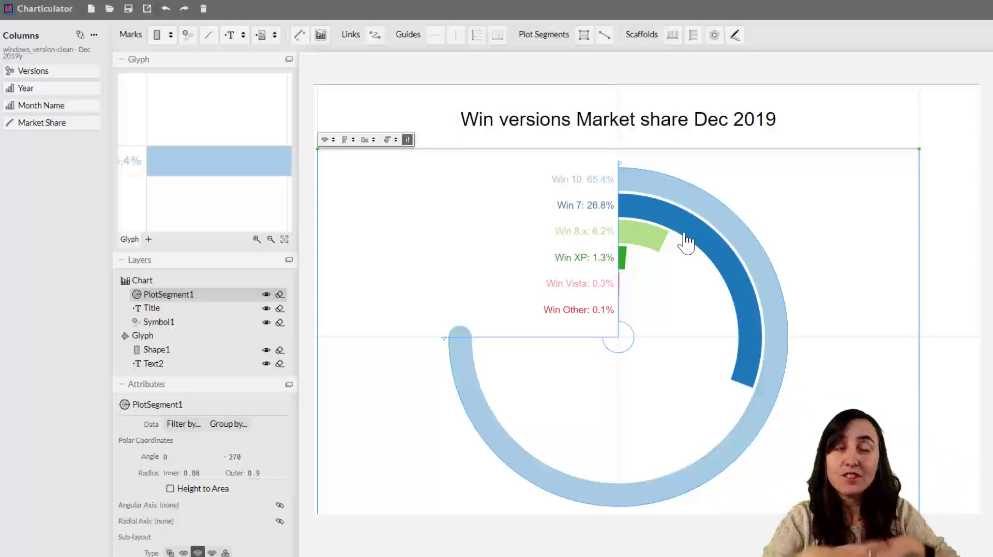
click(463, 338)
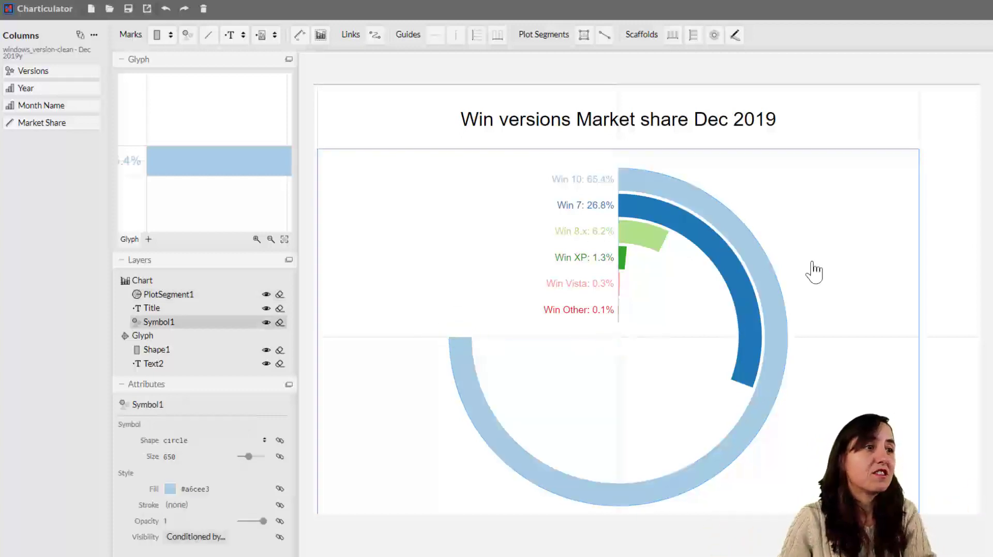
key(Delete)
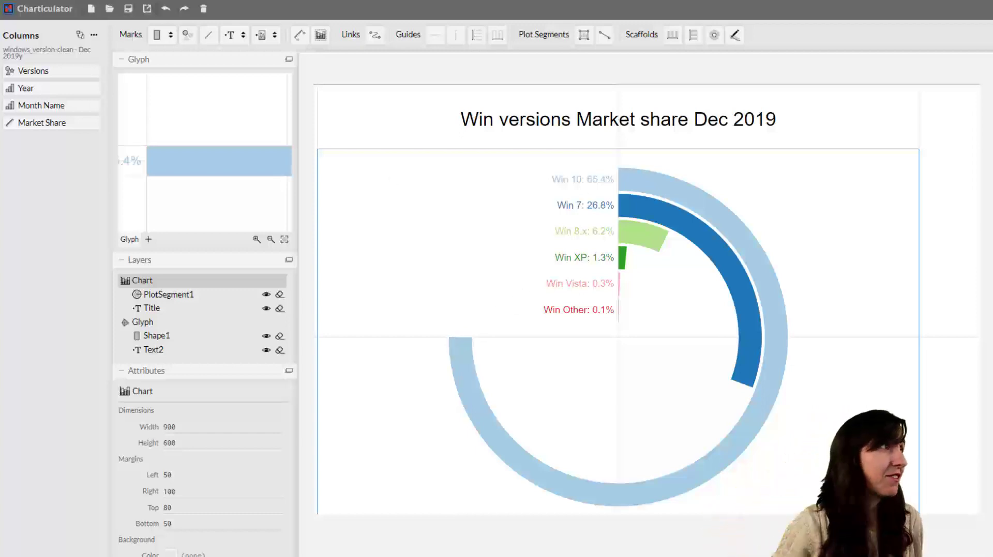
Save the chart to My Charts under the name "radial bar chart".
click(129, 9)
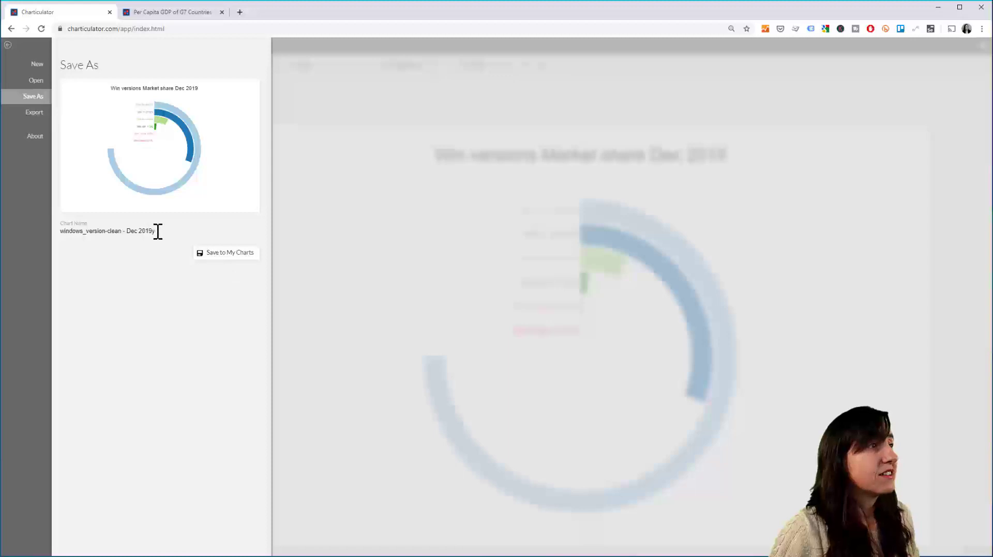
drag(157, 231, 52, 240)
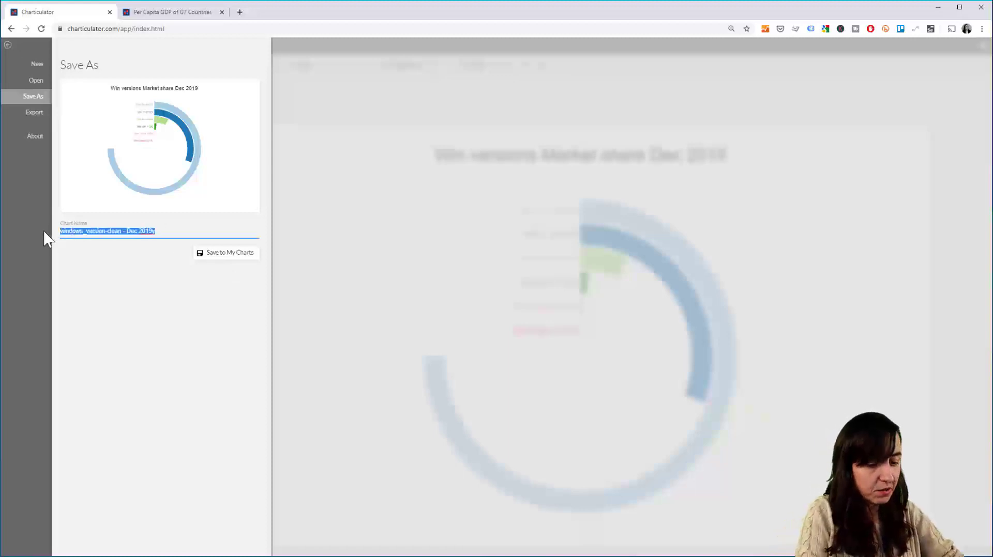
text(radial ba)
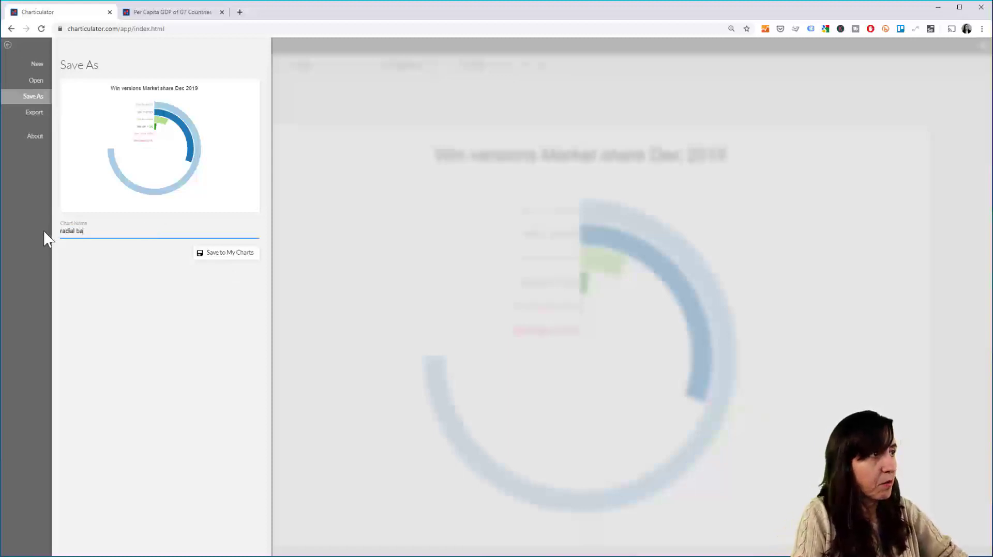
text(r chart)
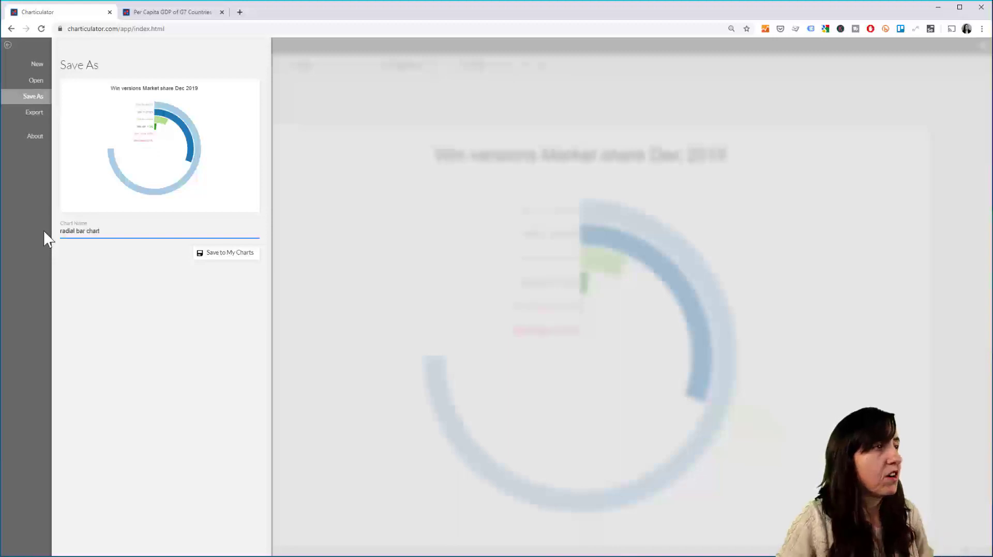
click(208, 256)
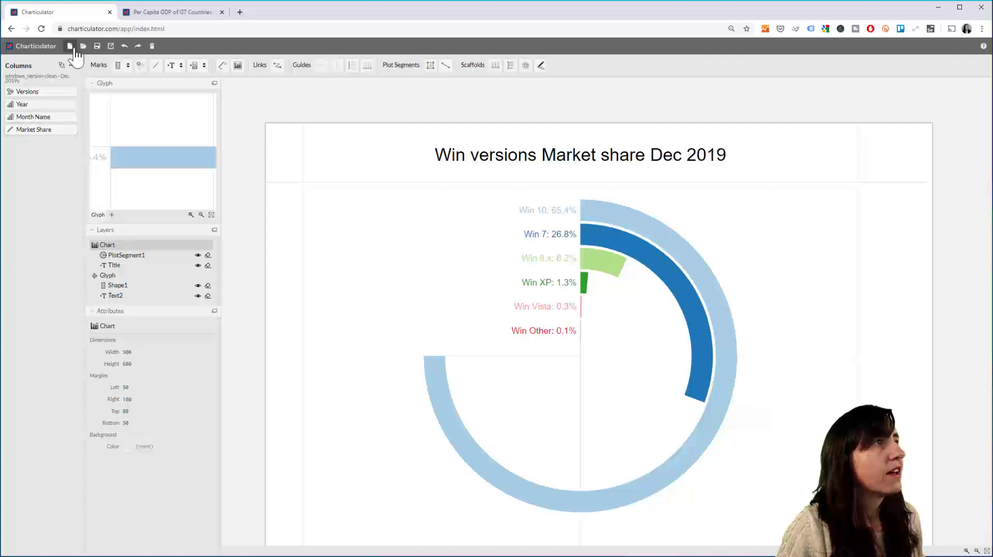
Open the export options for the saved radial bar chart.
click(36, 46)
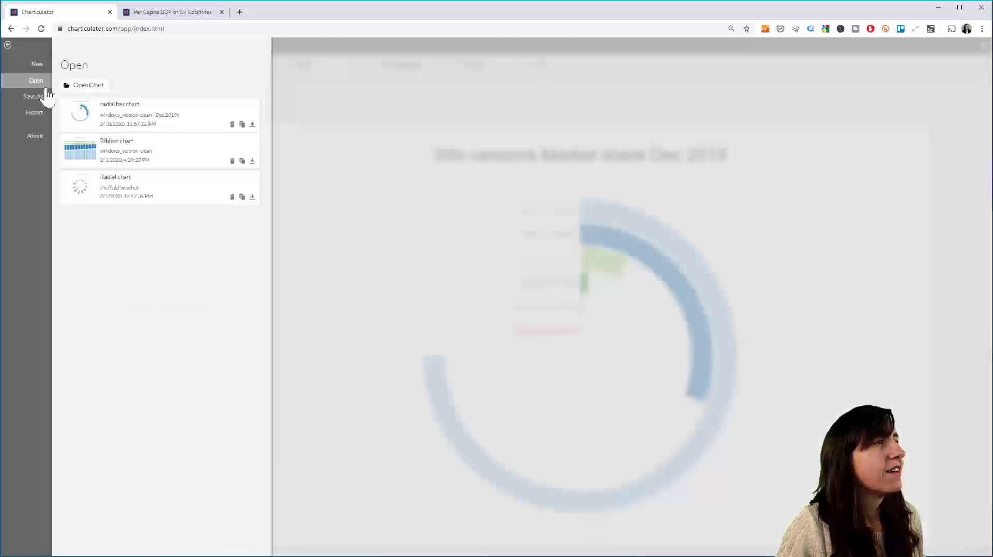
click(34, 116)
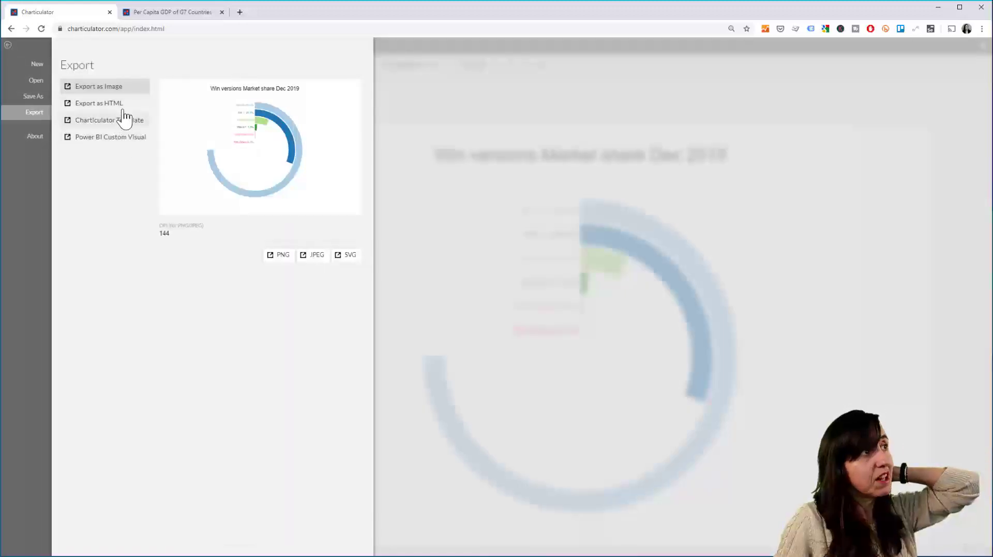